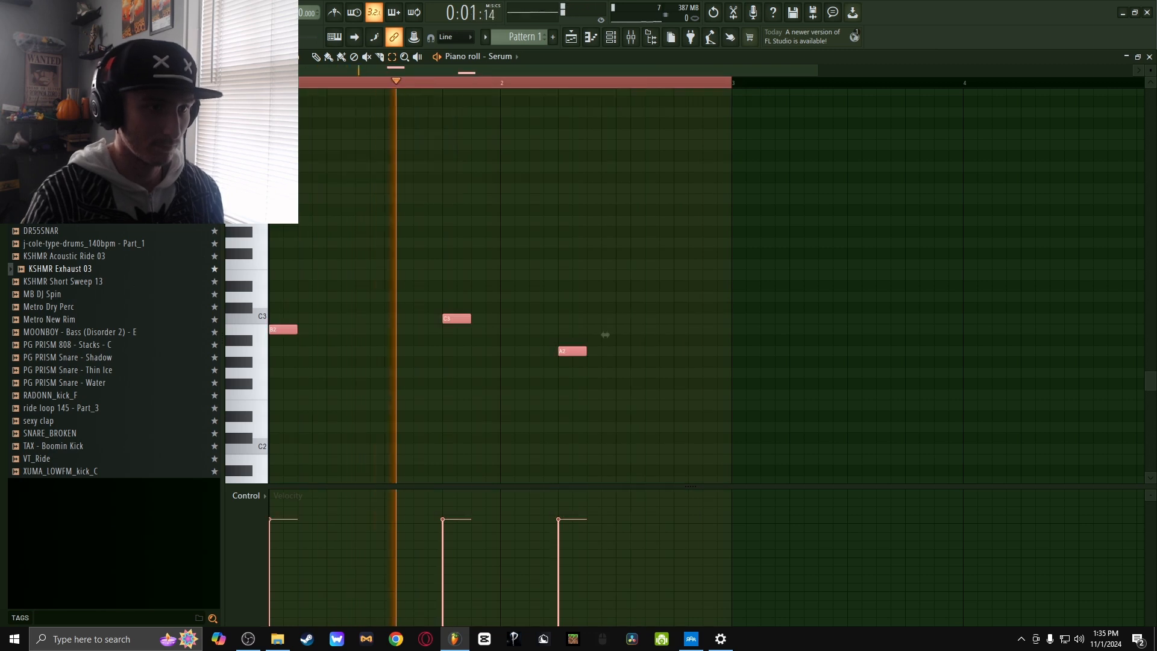
Stop playback and load Multiband Delay into the first effect slot of the Serum mixer track, closing its window.
key("space")
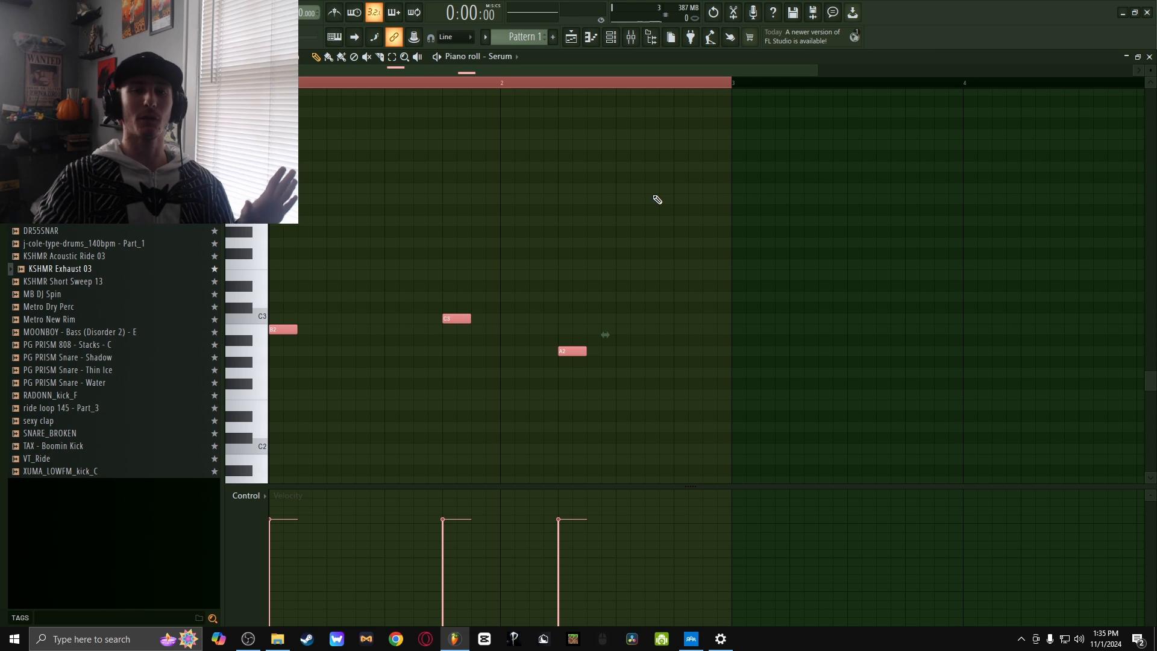
left_click(631, 37)
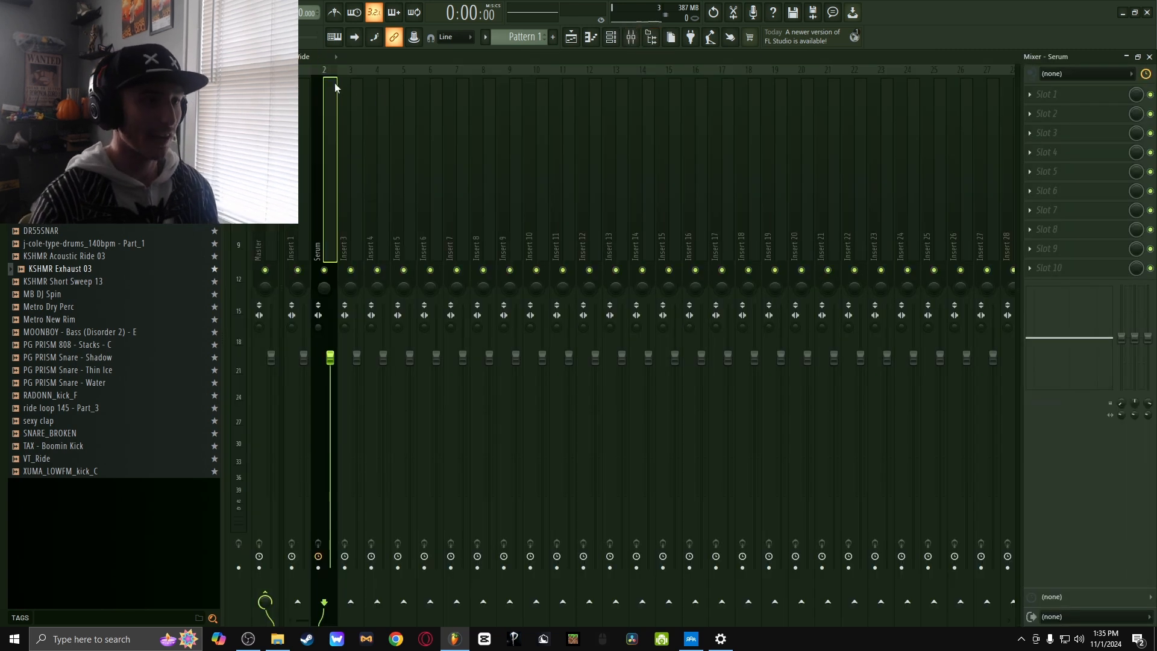
left_click(1046, 94)
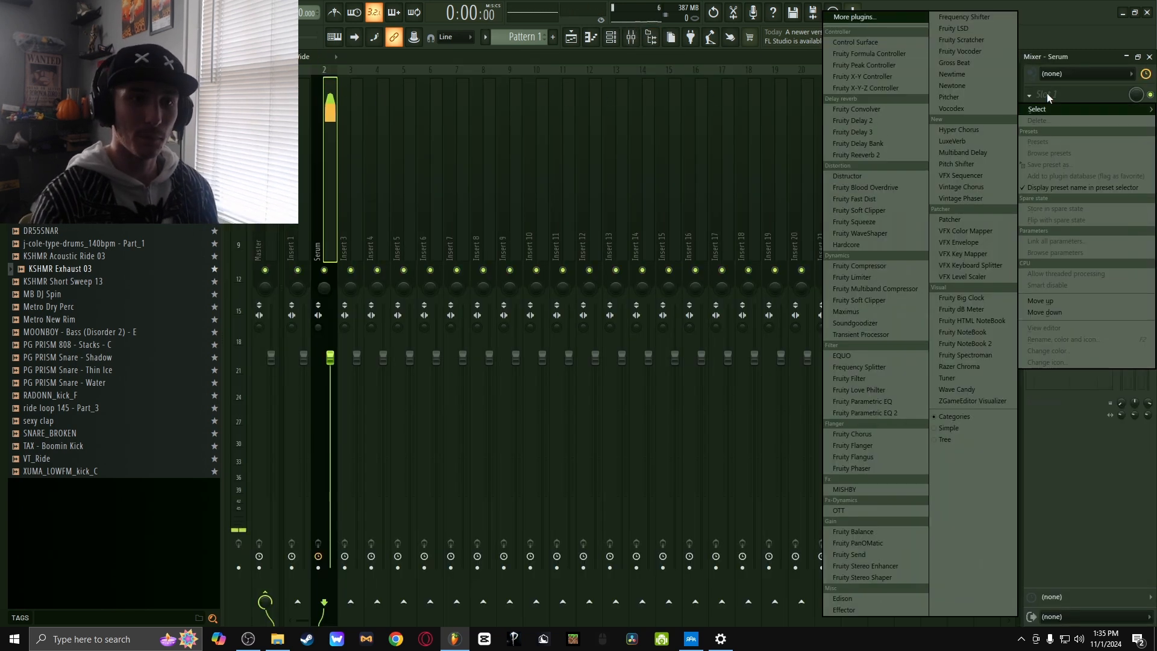
left_click(984, 151)
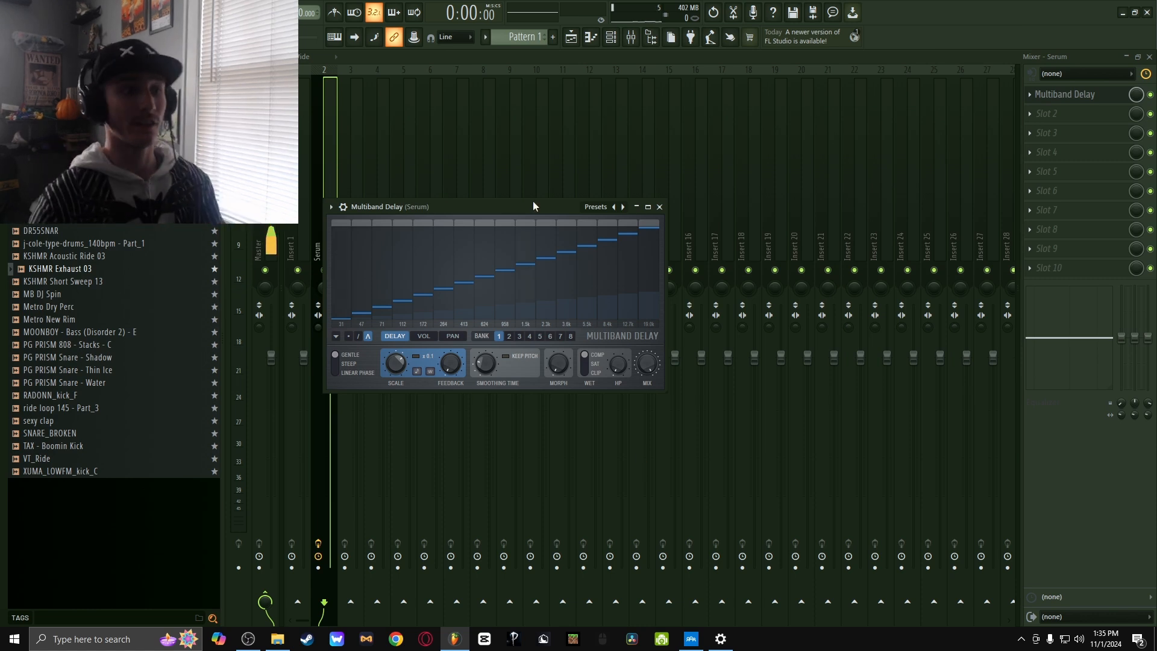
left_click(659, 207)
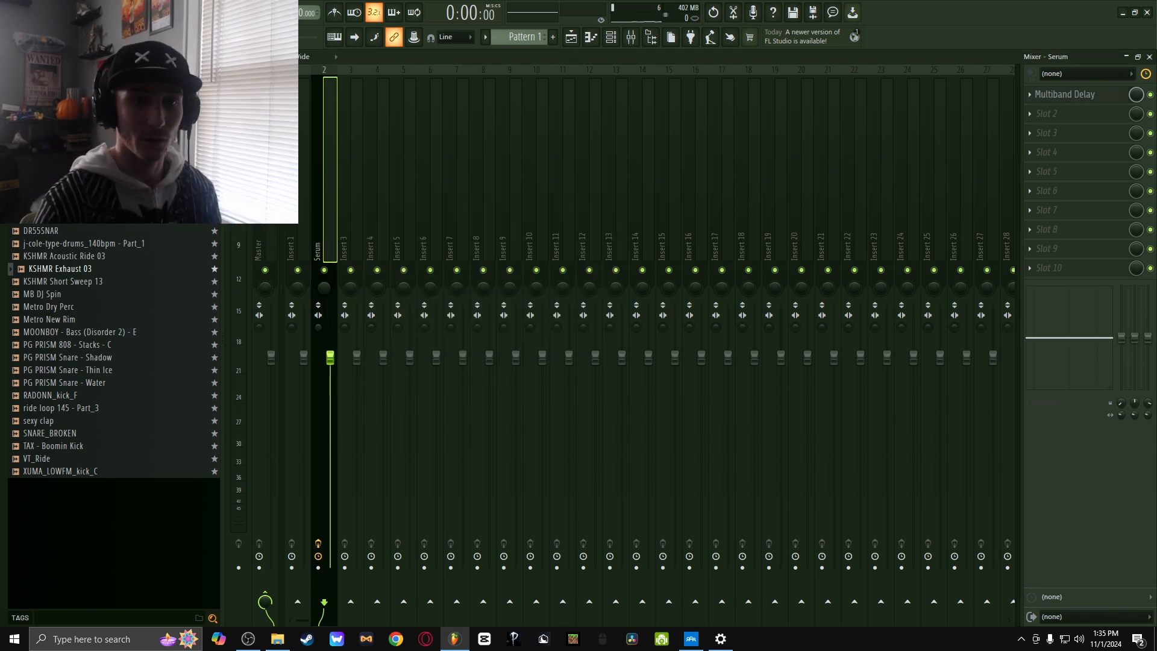
Return to the Serum piano roll and play the pattern to hear it with the new effect.
left_click(1149, 57)
key("space")
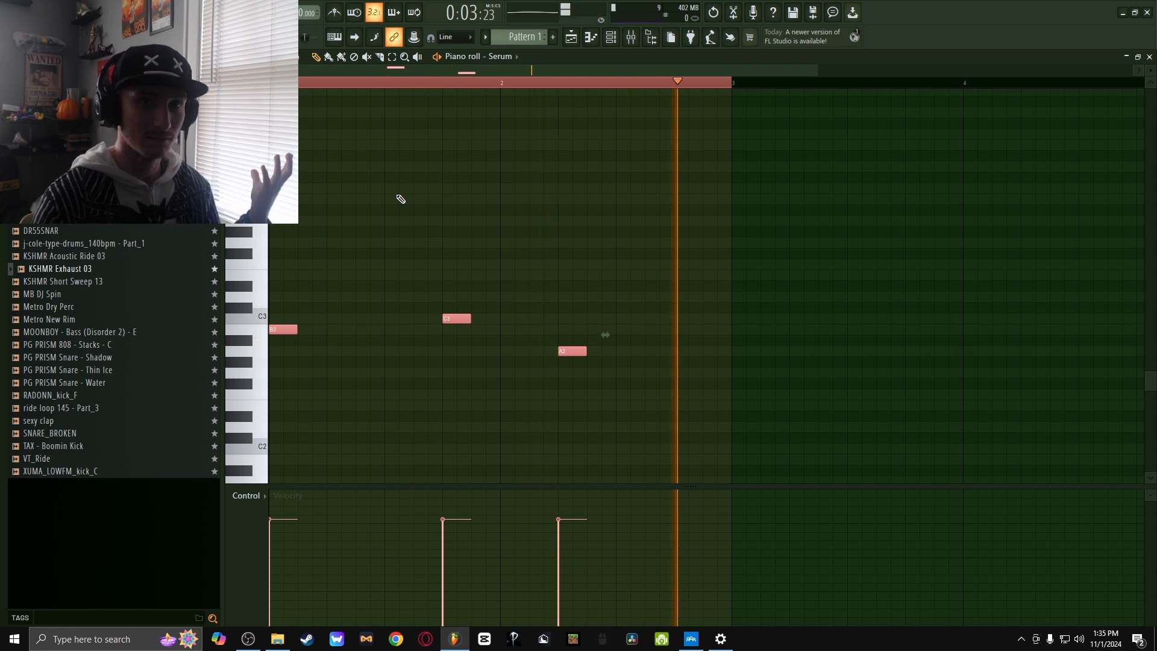
key("space")
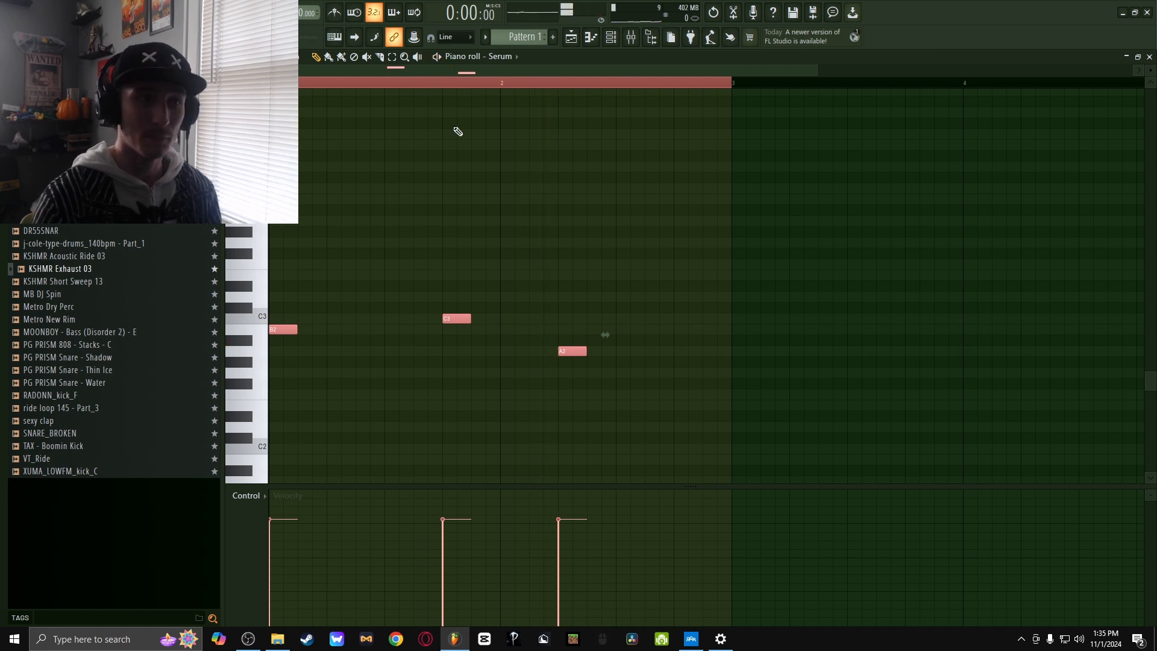
Reopen the Multiband Delay on the Serum mixer track and set its filter type to Linear Phase.
left_click(631, 39)
left_click(1076, 92)
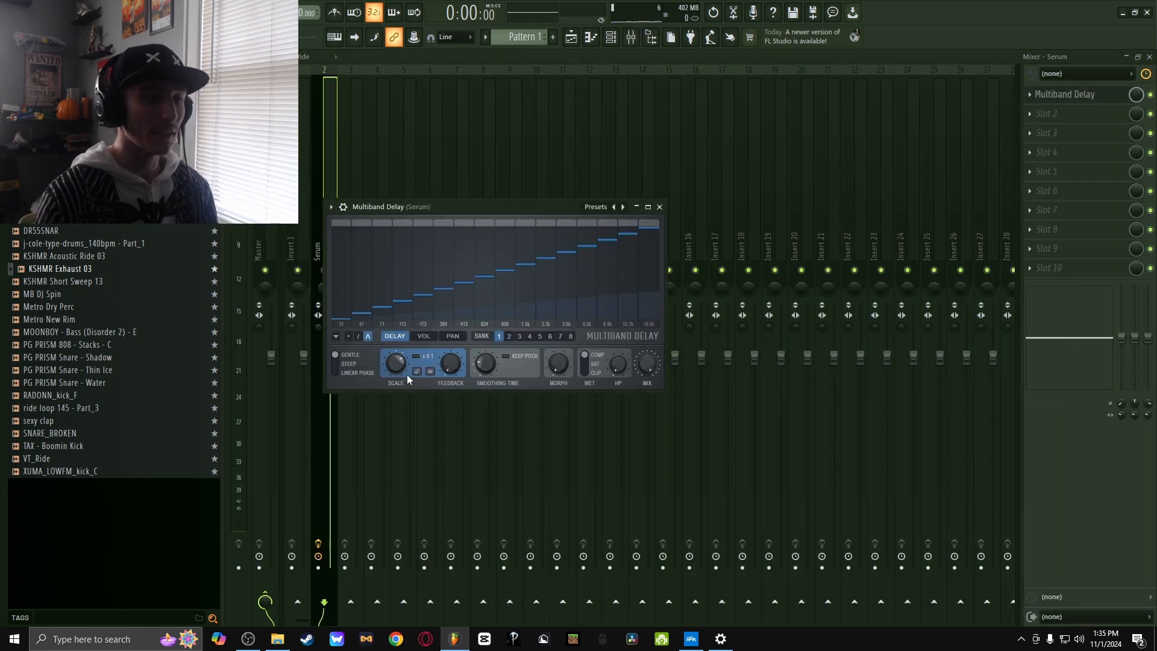
left_click(336, 364)
key("space")
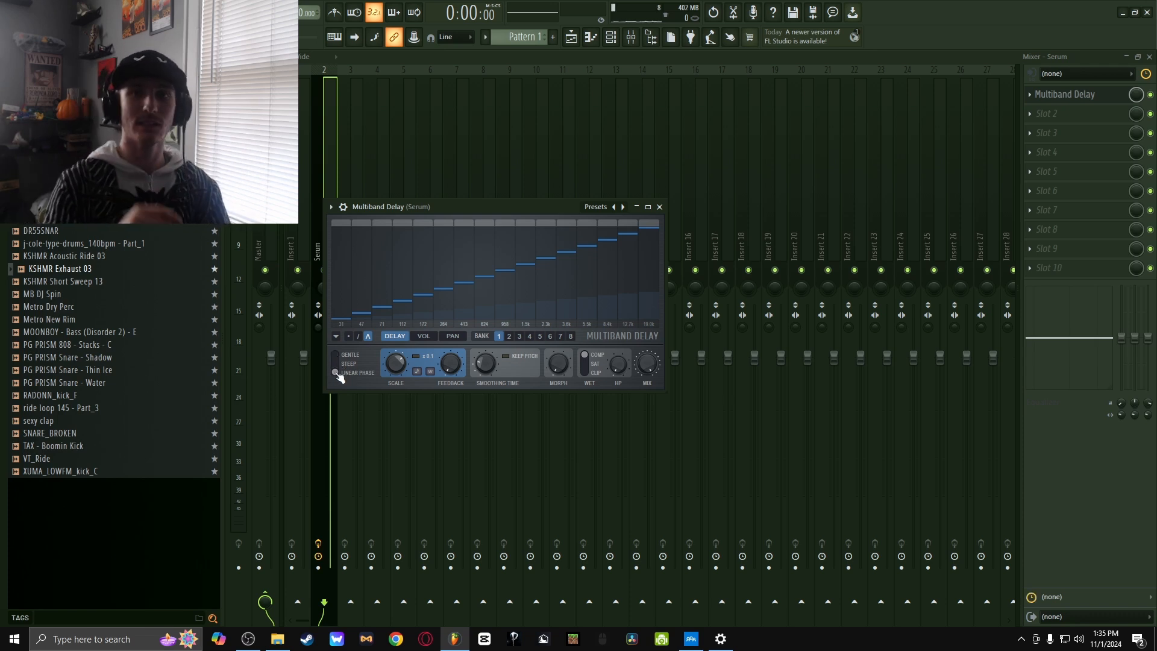
Switch the filter type to Steep and back to Linear Phase while the pattern plays.
key("space")
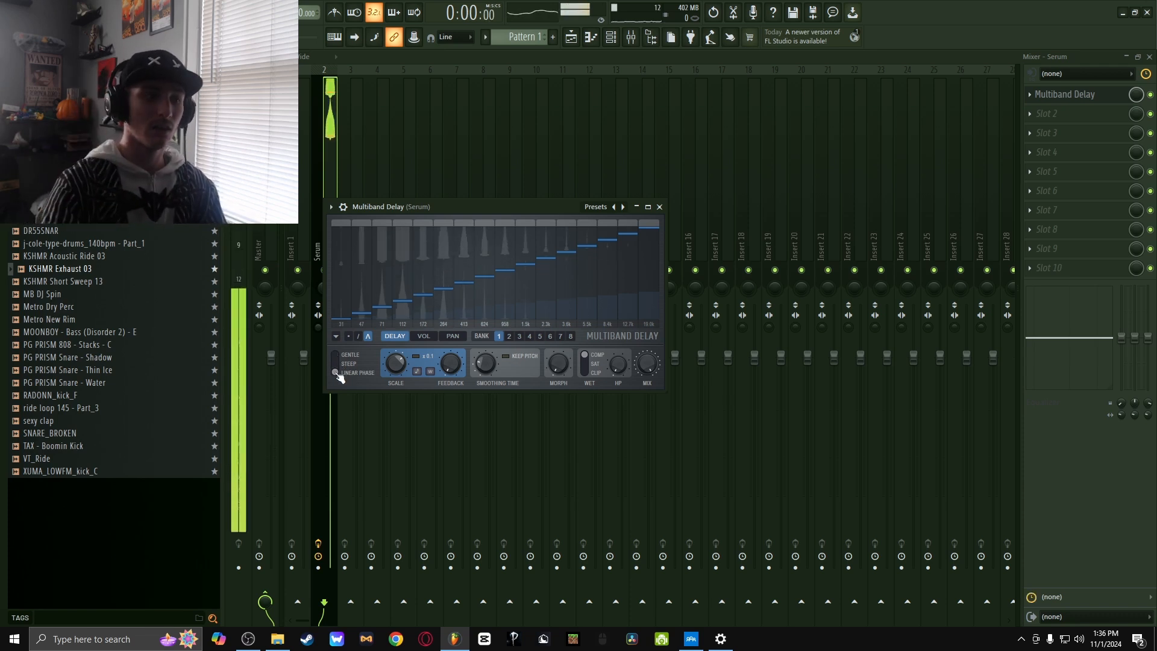
left_click(339, 365)
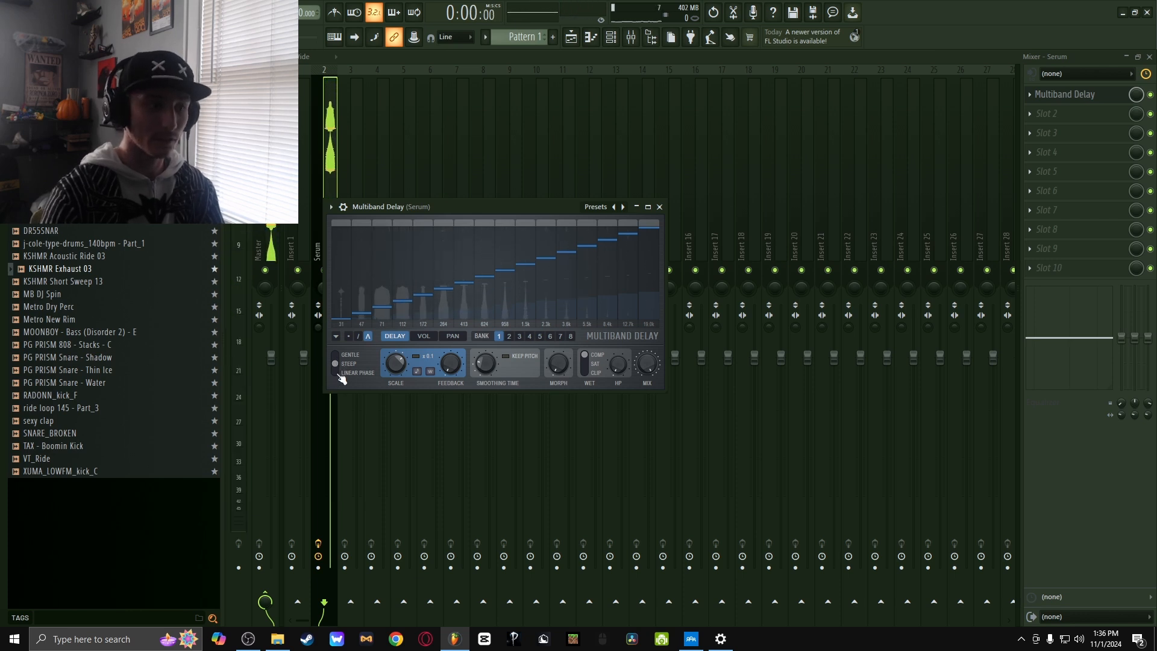
left_click(341, 374)
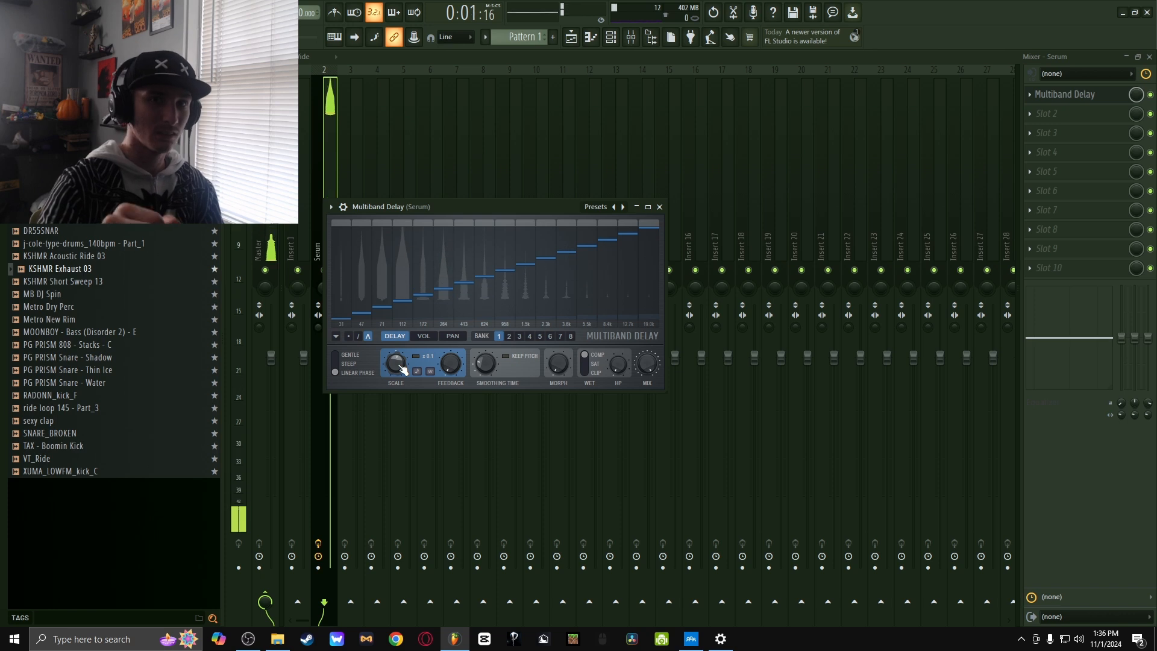
key("space")
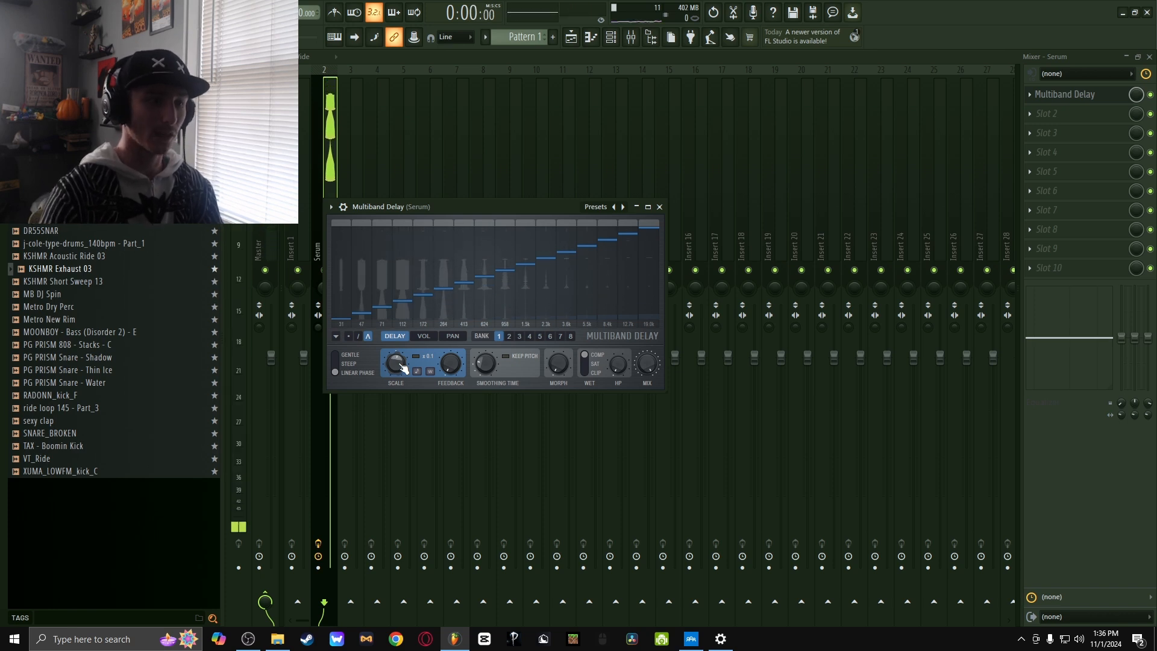
Play and stop the pattern repeatedly to hear the Multiband Delay's Scale effect on the bass.
key("space")
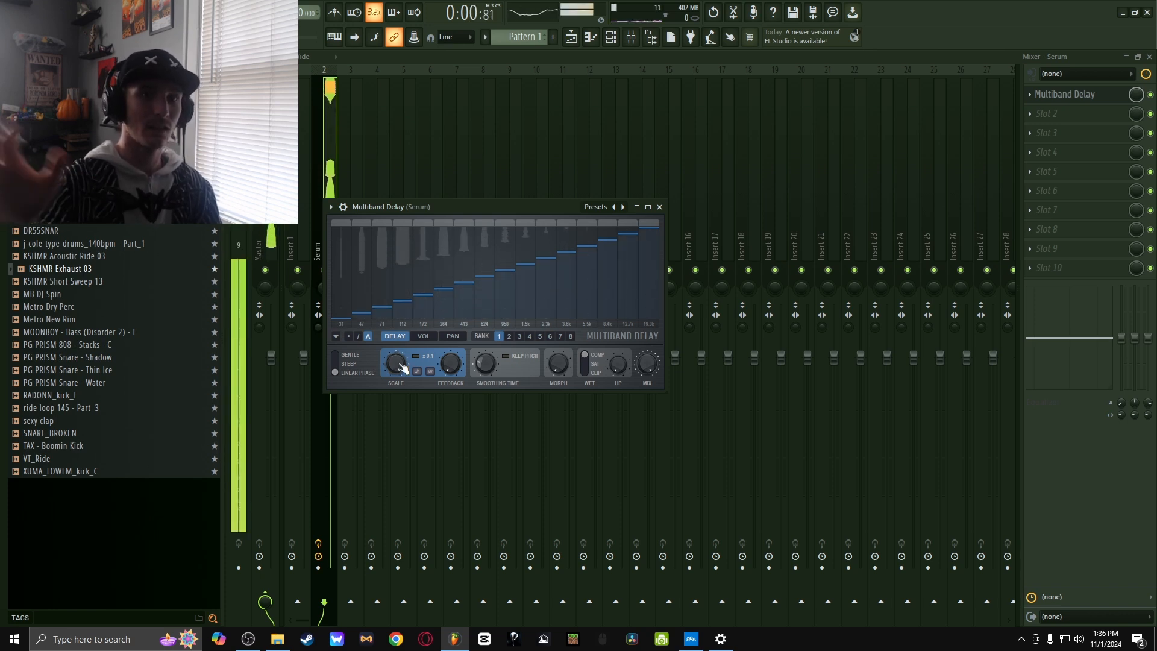
key("space")
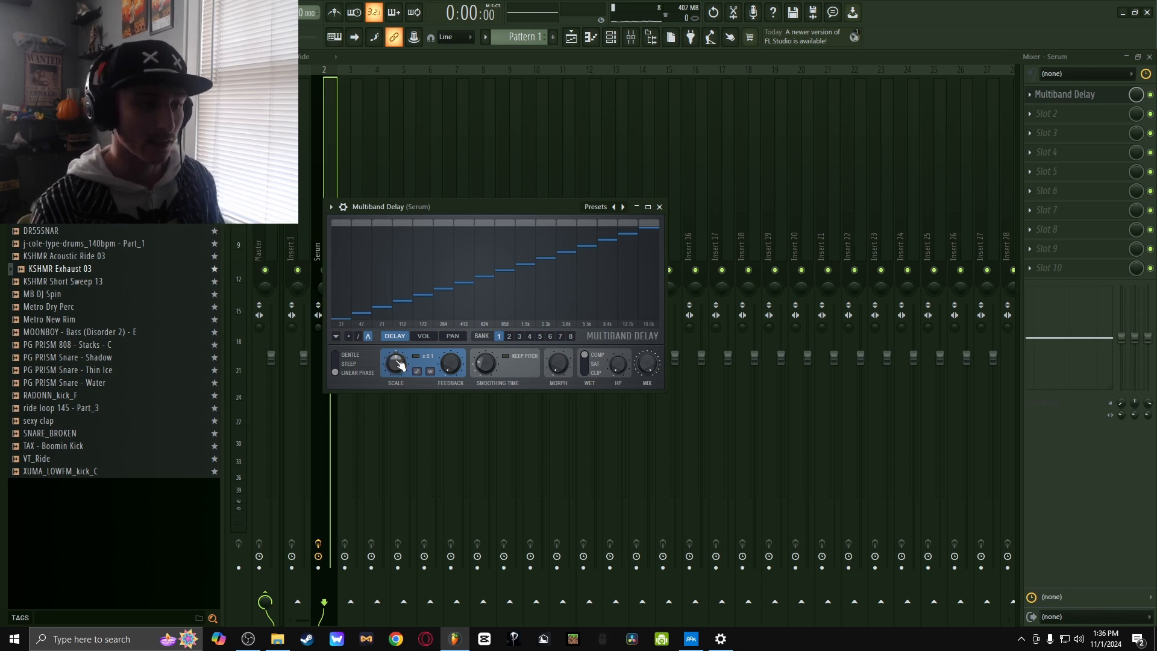
key("space")
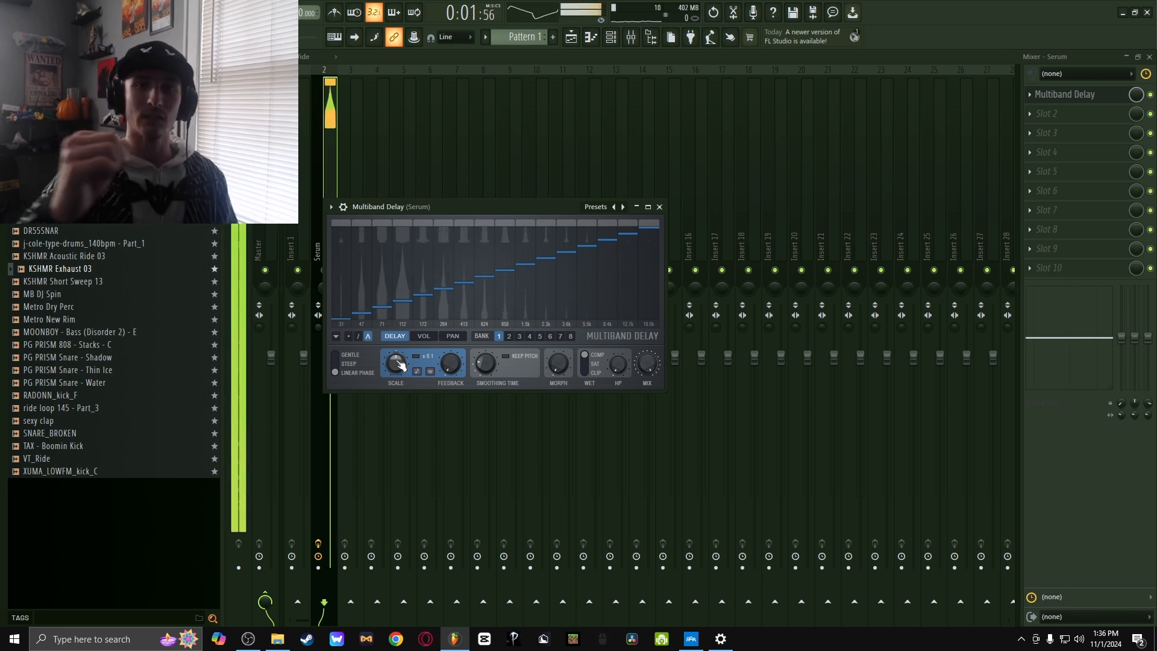
key("space")
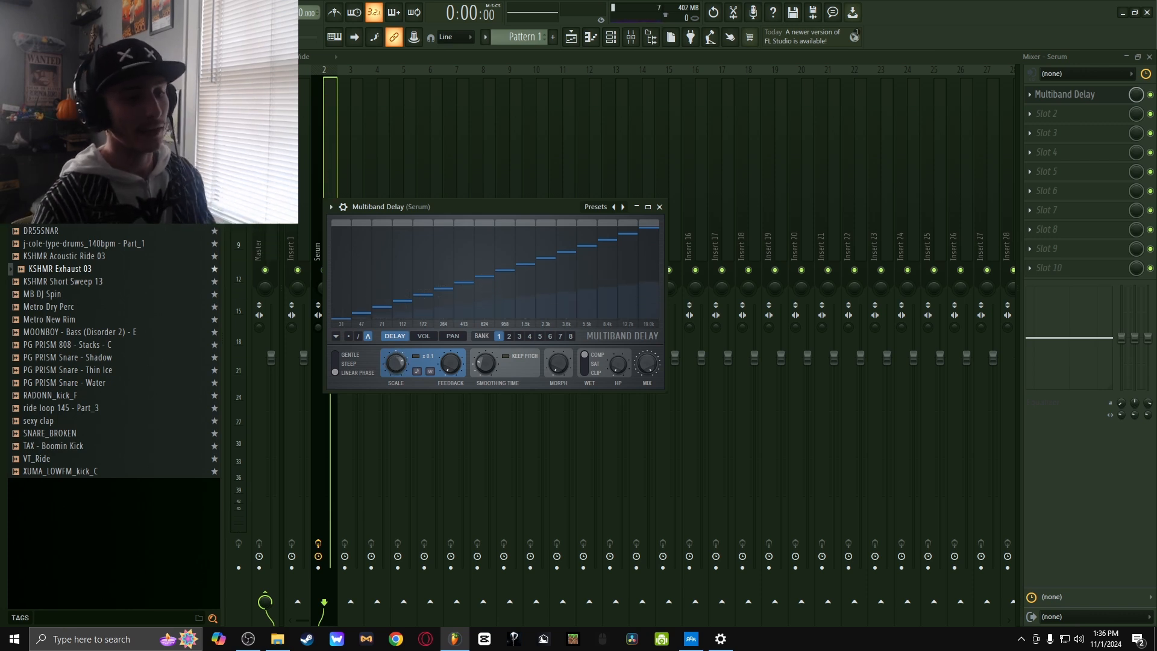
key("space")
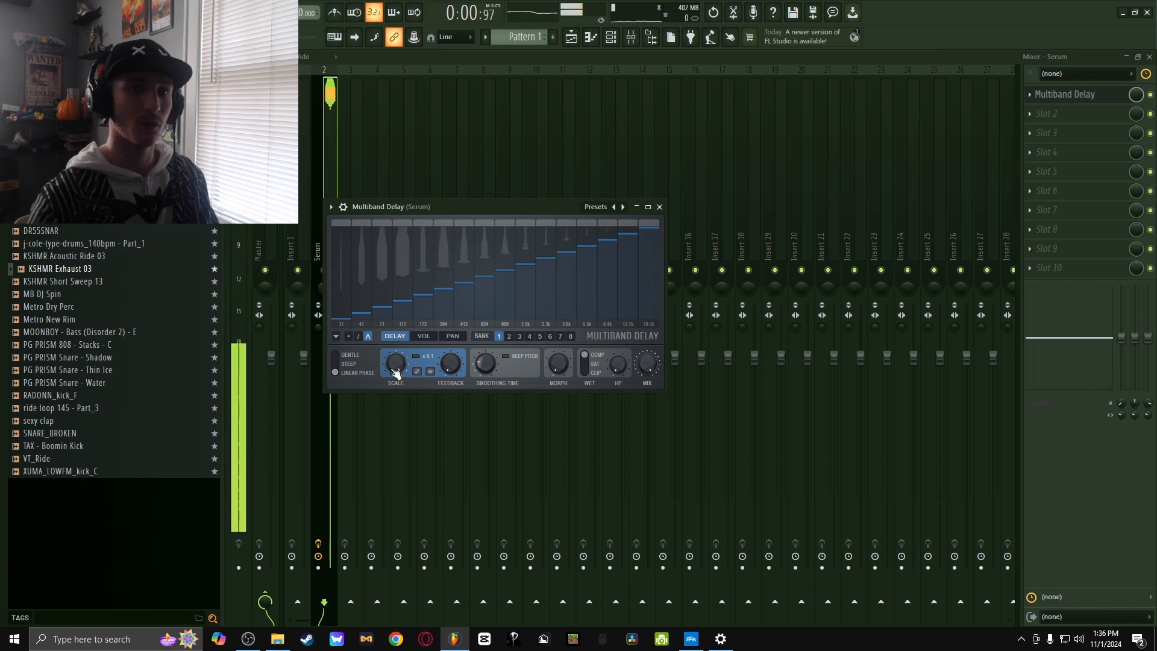
key("space")
Adjust the Multiband Delay's Scale amount and replay the pattern to compare the sound.
left_click_drag(394, 369, 393, 378)
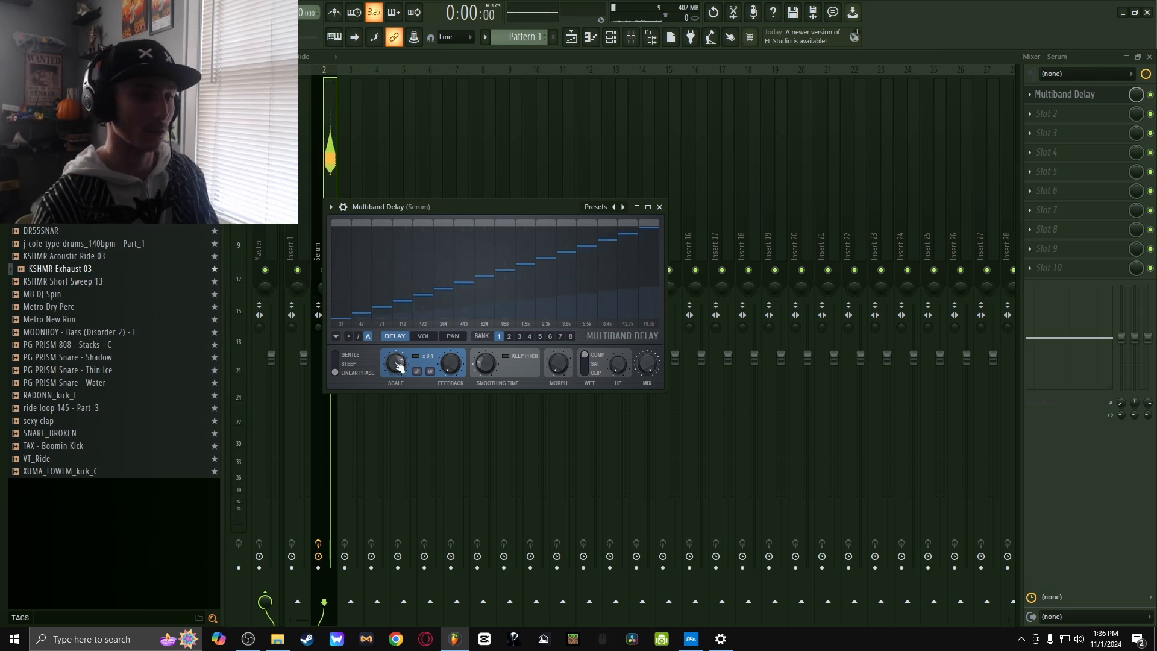
key("space")
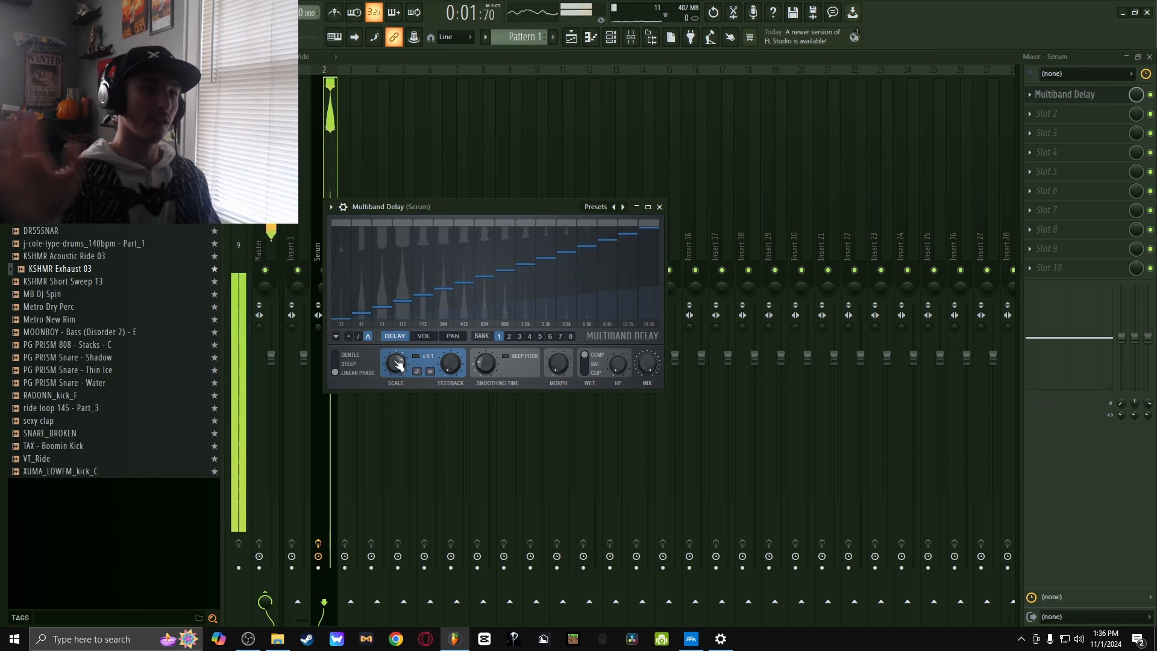
key("space")
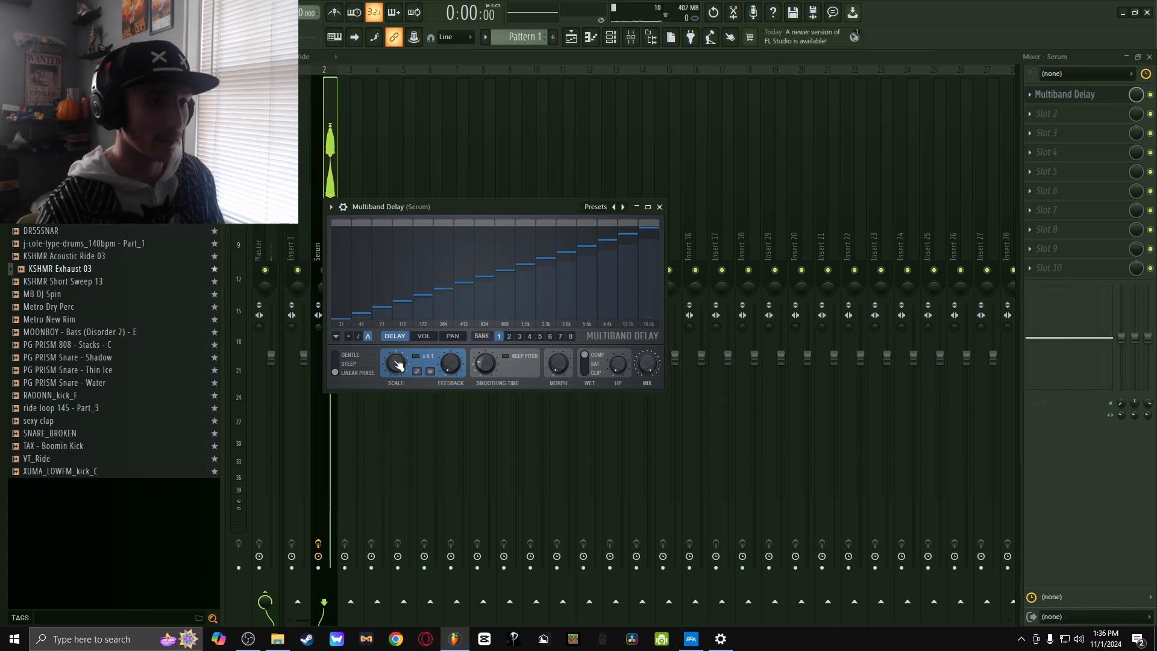
key("space")
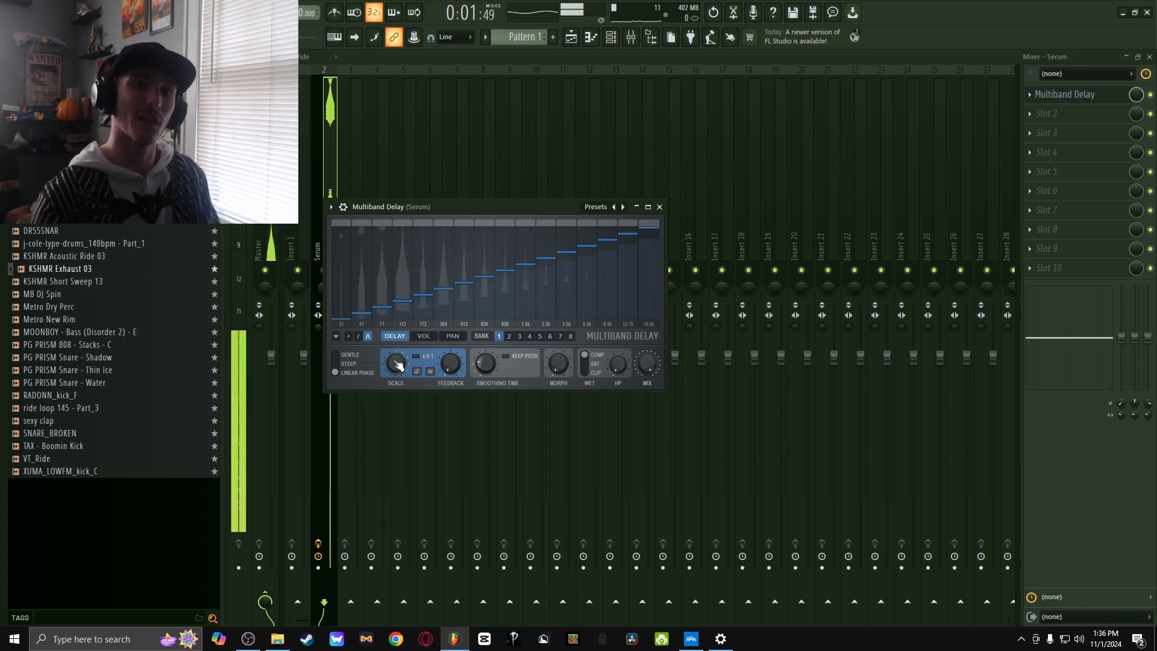
key("space")
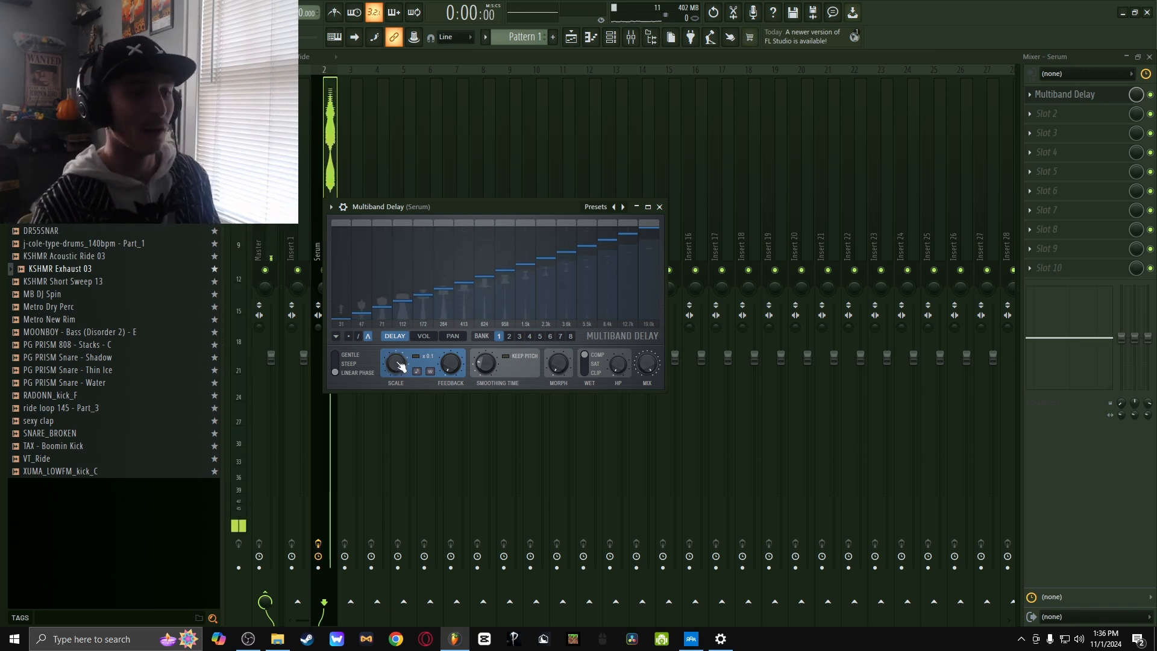
Try further Scale amounts on the Multiband Delay while playing and stopping the pattern.
key("space")
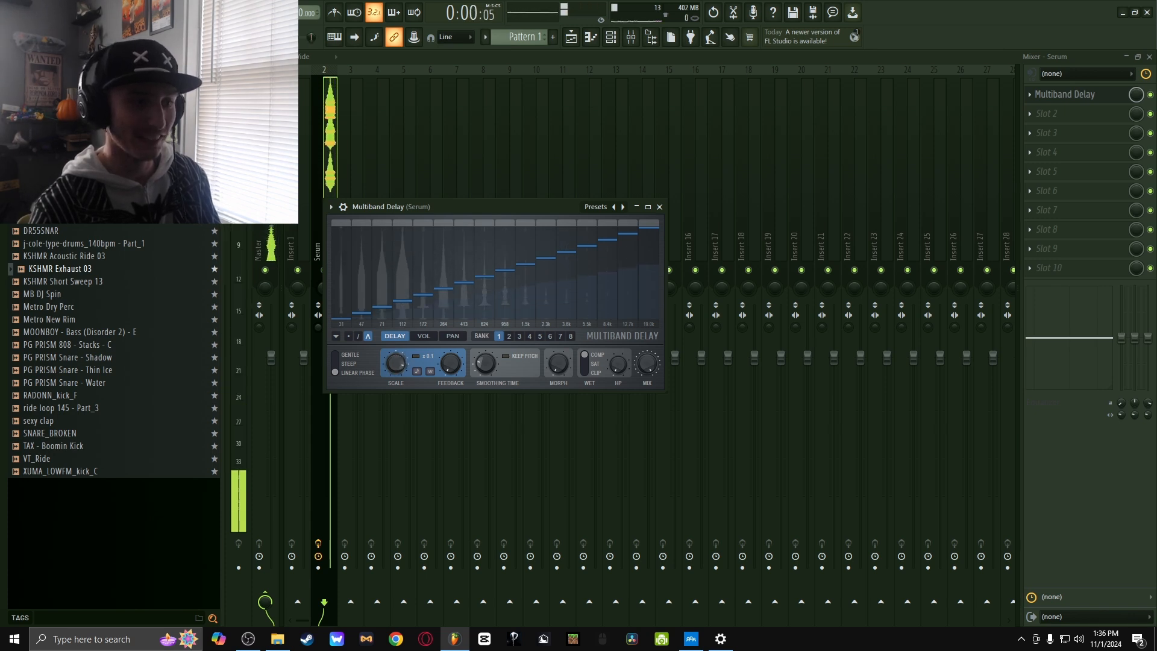
key("space")
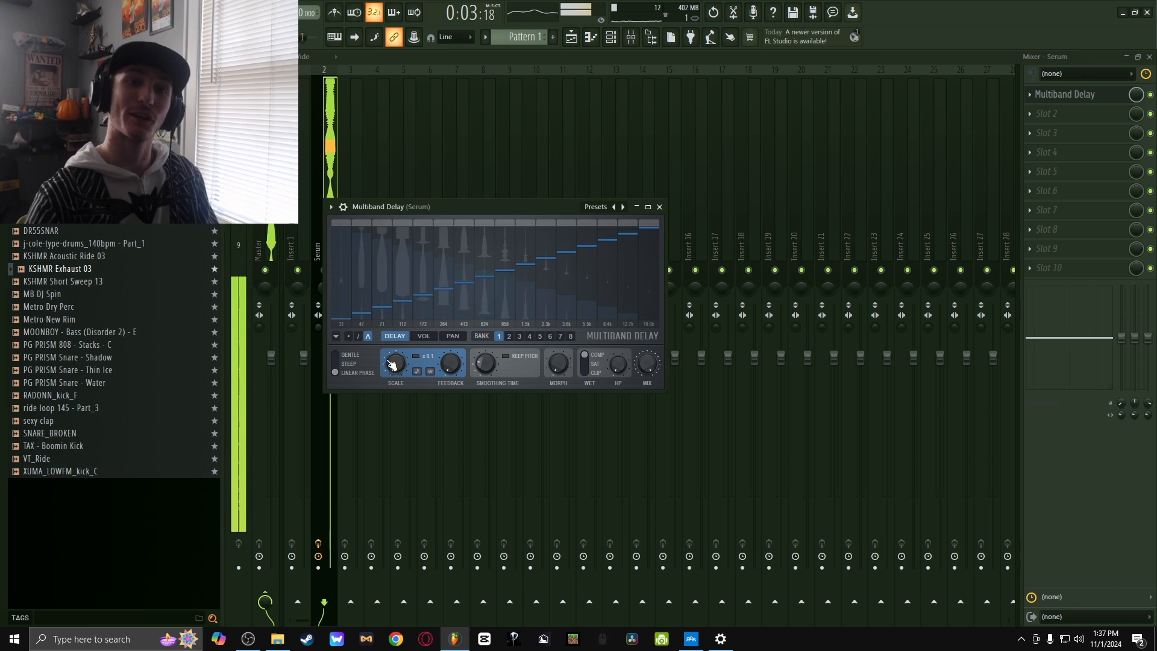
key("space")
key("space")
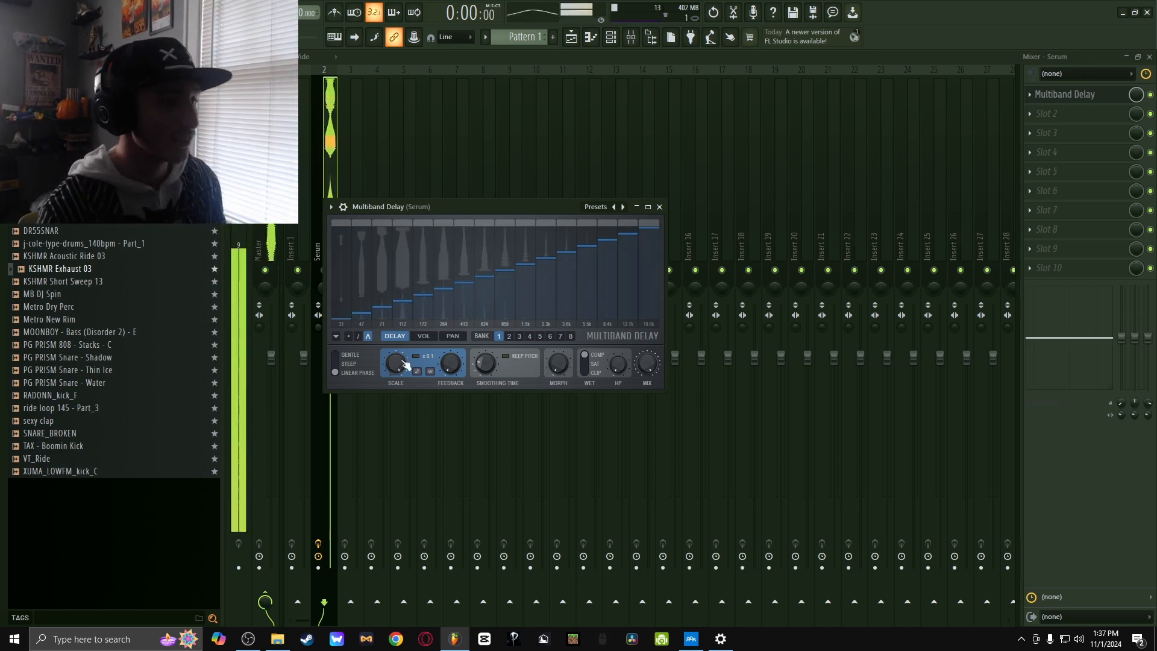
key("space")
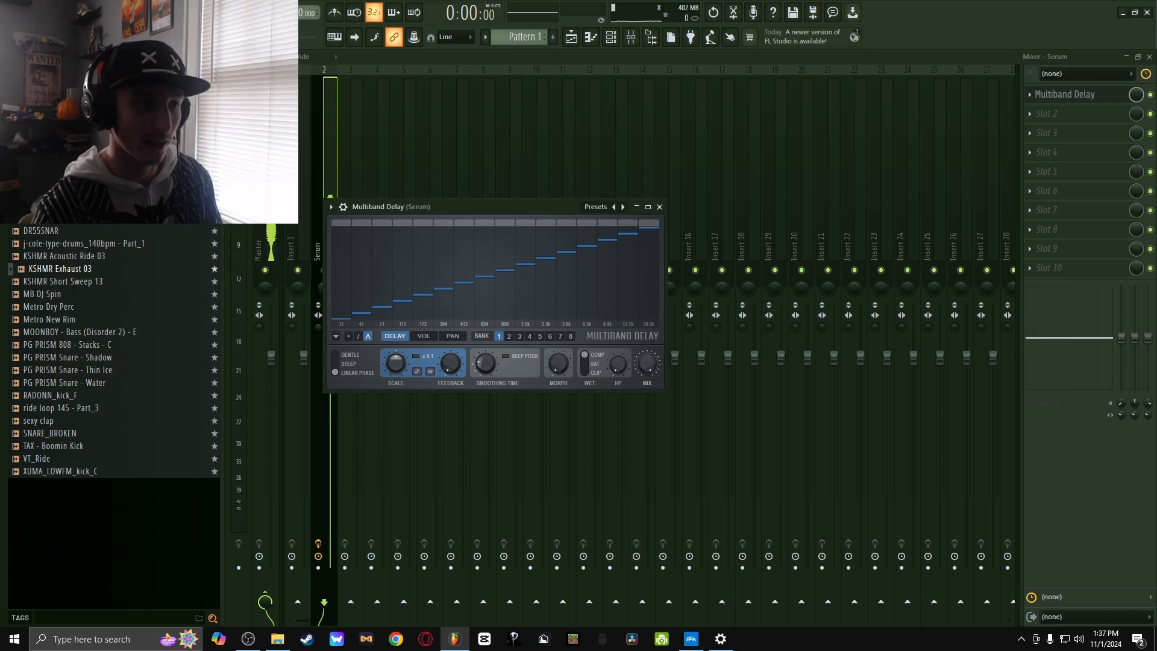
key("space")
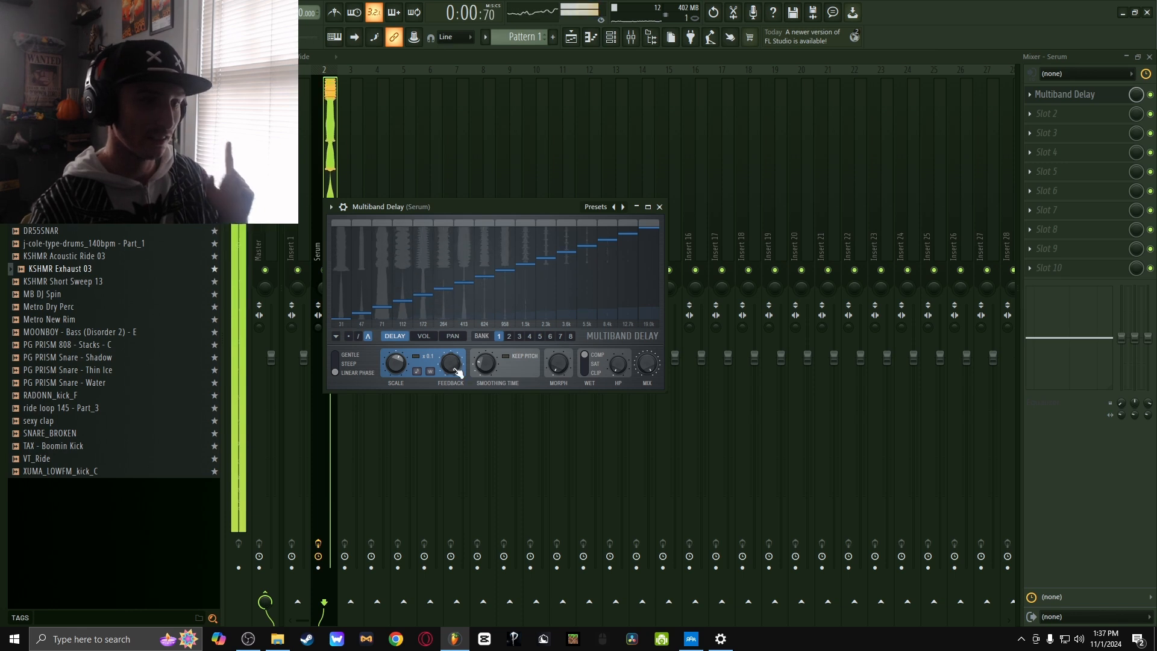
key("space")
Shape the delay's pan curve so the lowest bands sit fully to one side and rise gradually to centre, auditioning the result.
left_click(452, 335)
key("space")
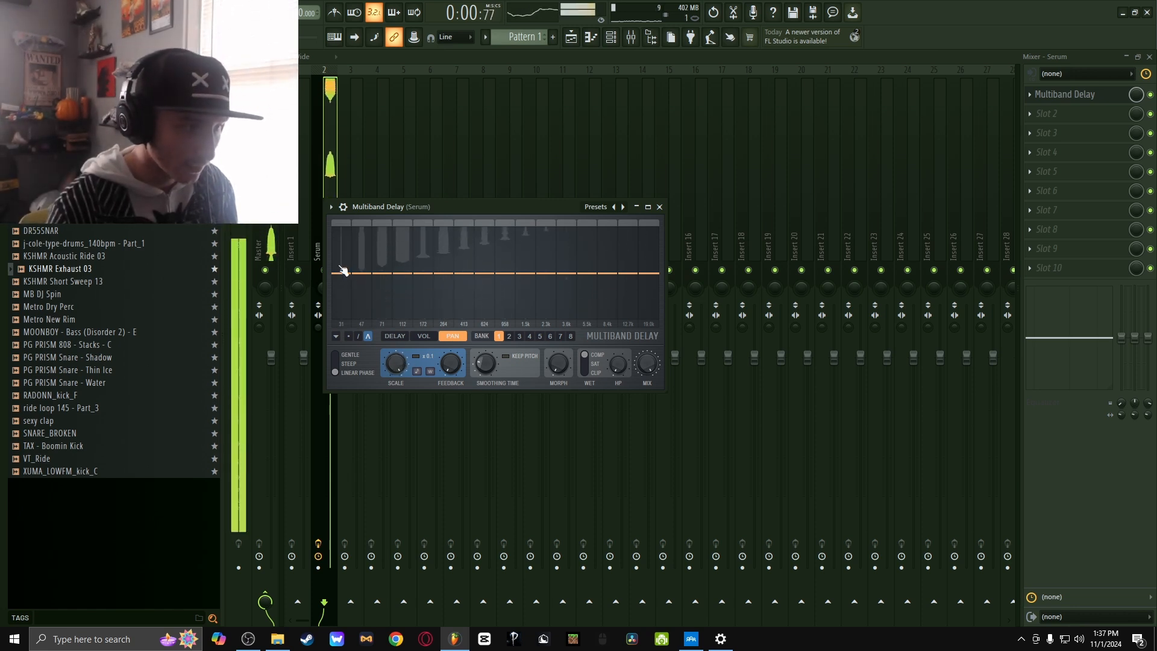
left_click_drag(386, 290, 385, 331)
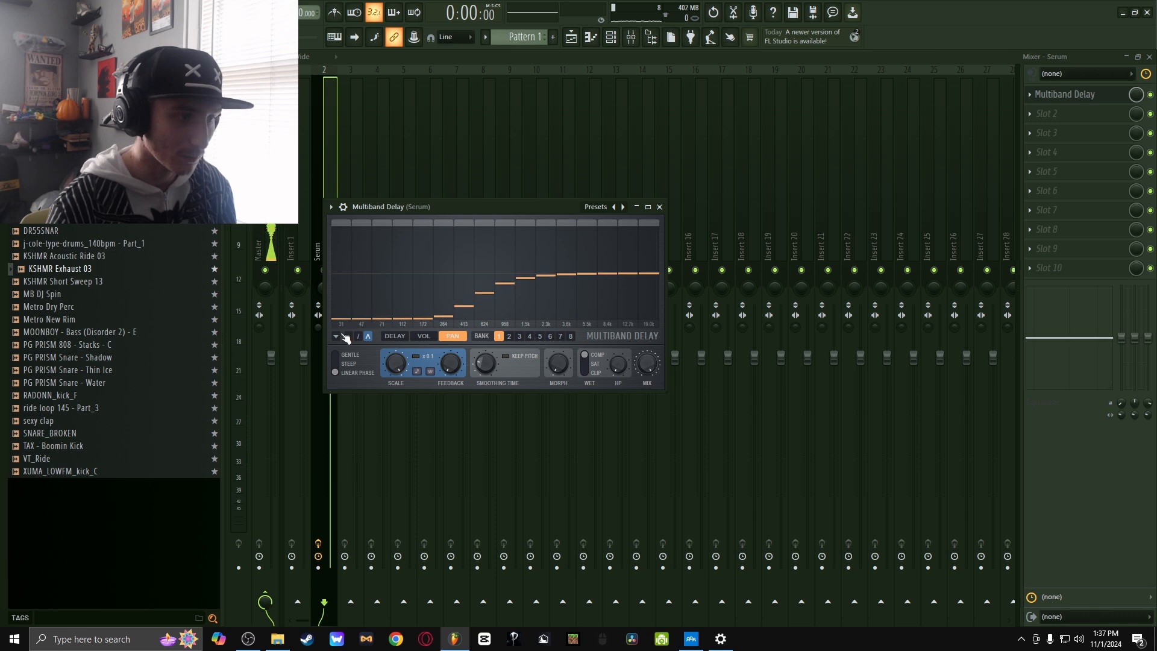
left_click_drag(440, 281, 442, 277)
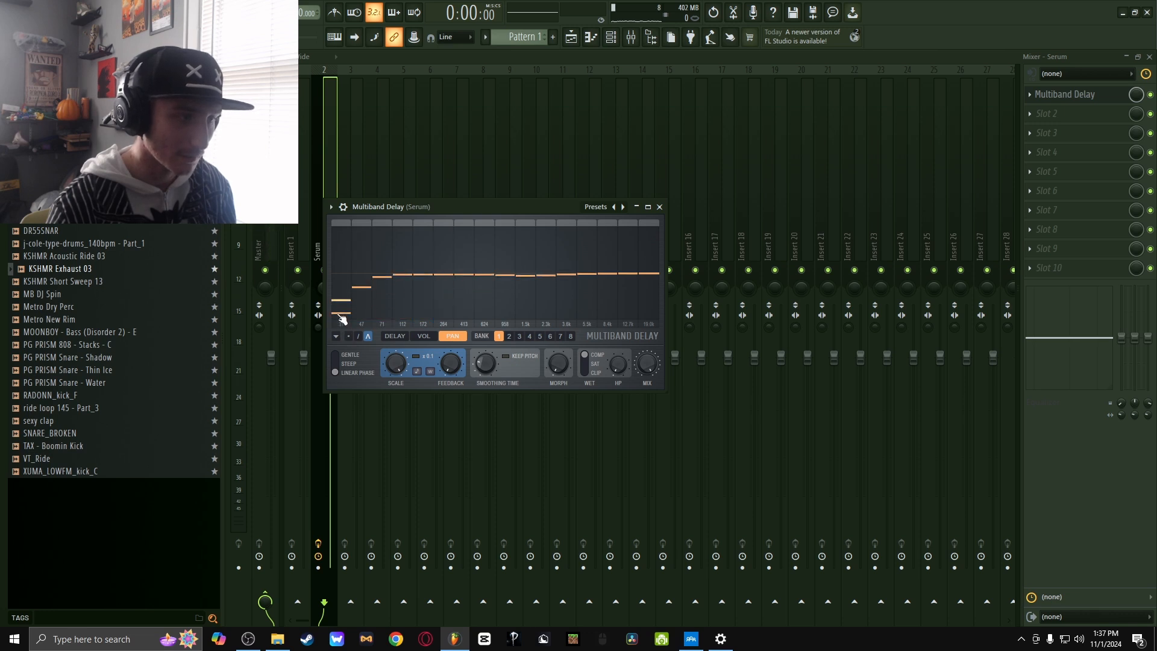
left_click_drag(343, 318, 420, 297)
key("space")
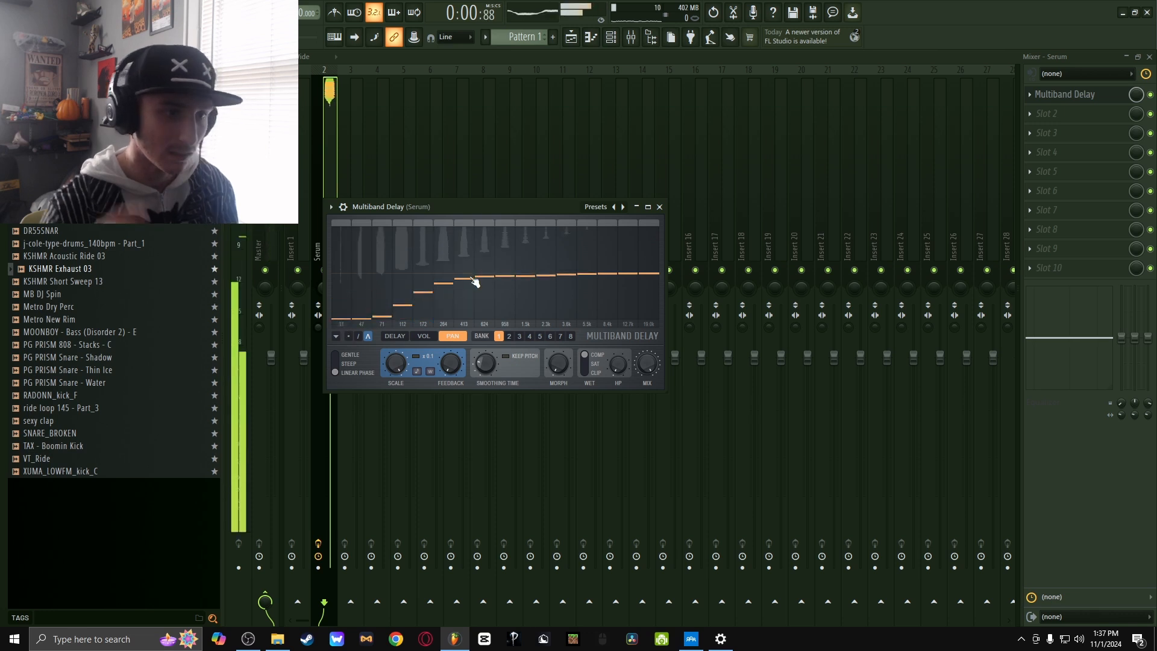
Pan the highest bands fully to the opposite side, stop playback, and bring back the delay curve.
left_click_drag(644, 258, 645, 214)
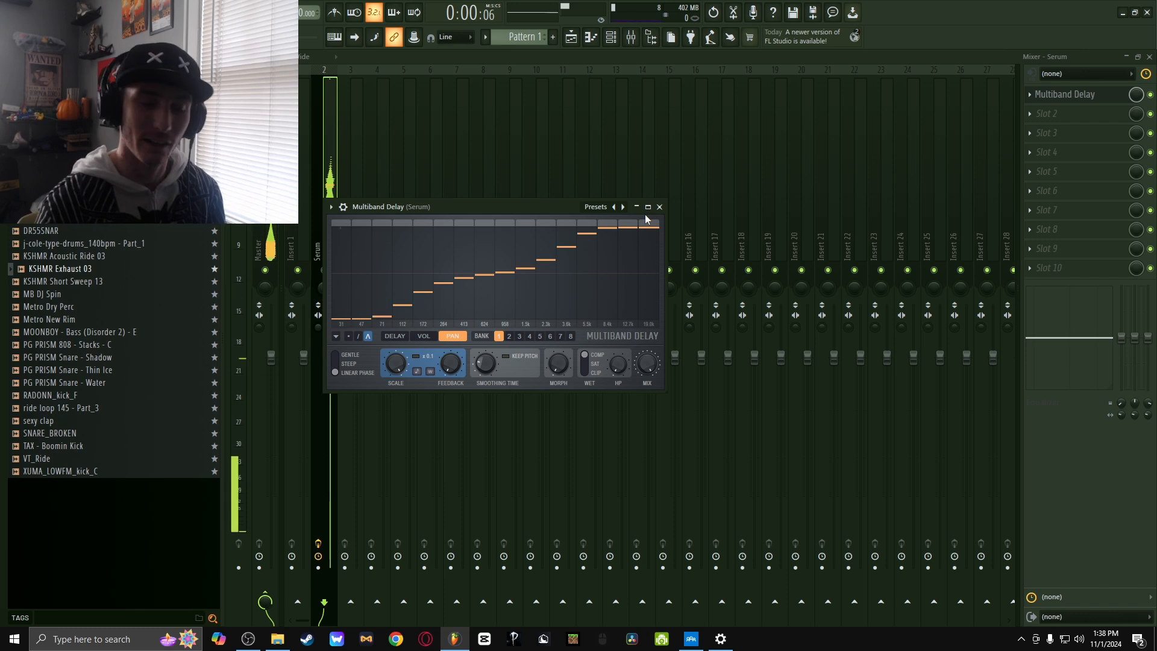
key("space")
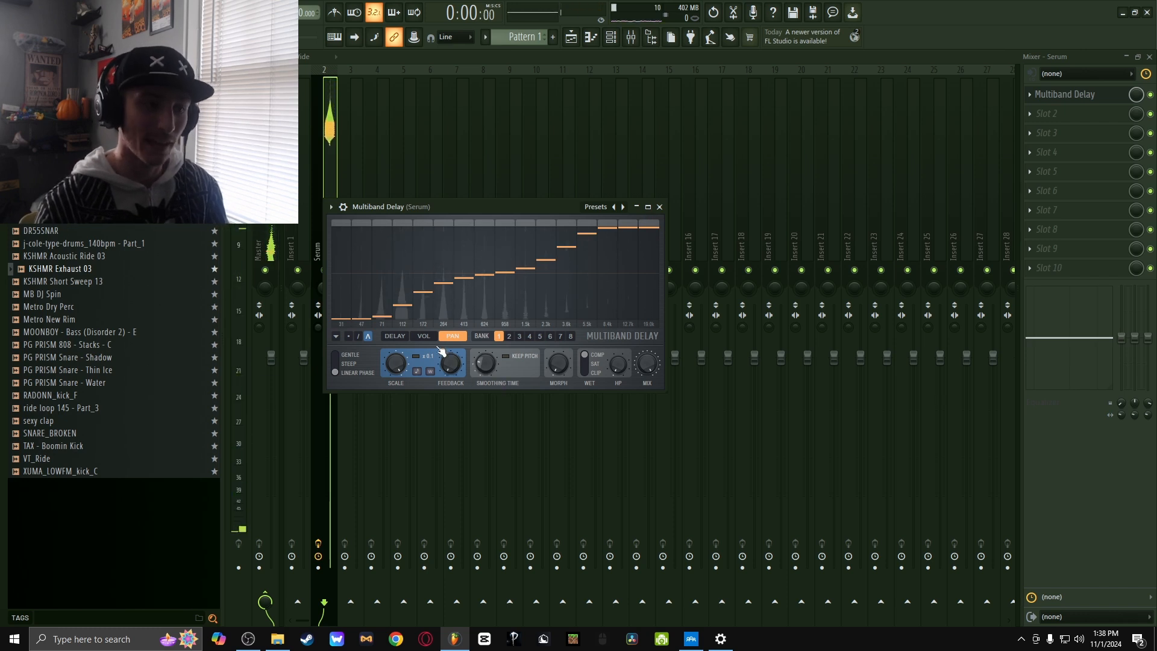
left_click(423, 335)
left_click(394, 335)
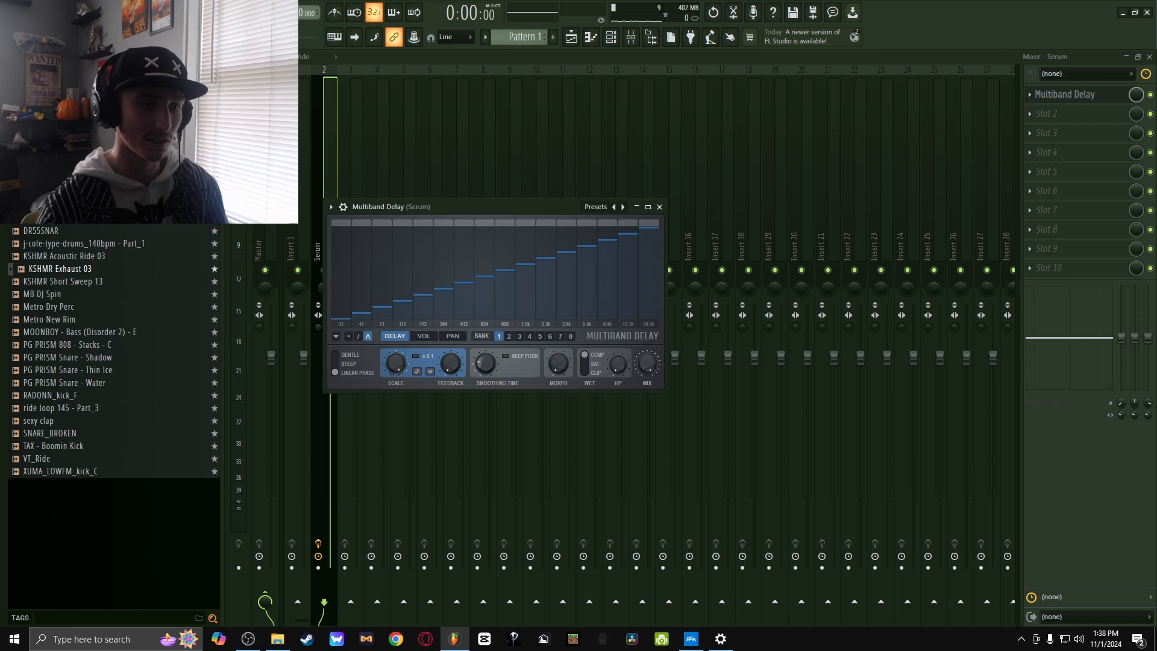
Audition the bass pattern with the Multiband Delay's Steep and Linear Phase filter types, settle on Linear Phase and stop playback.
key("space")
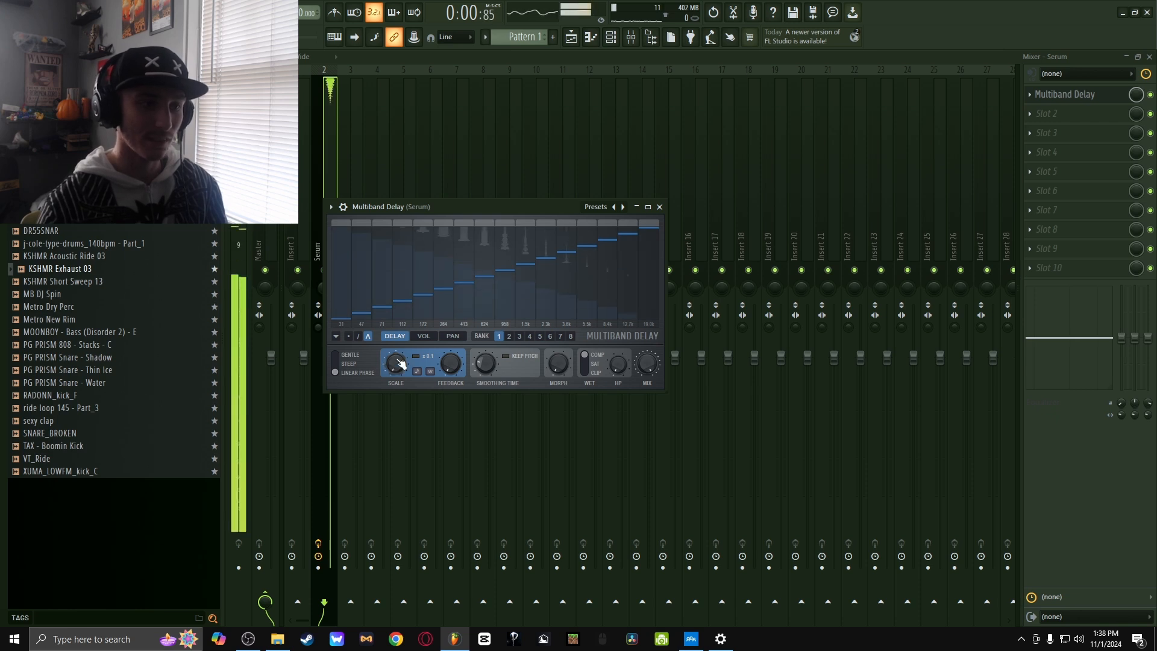
key("space")
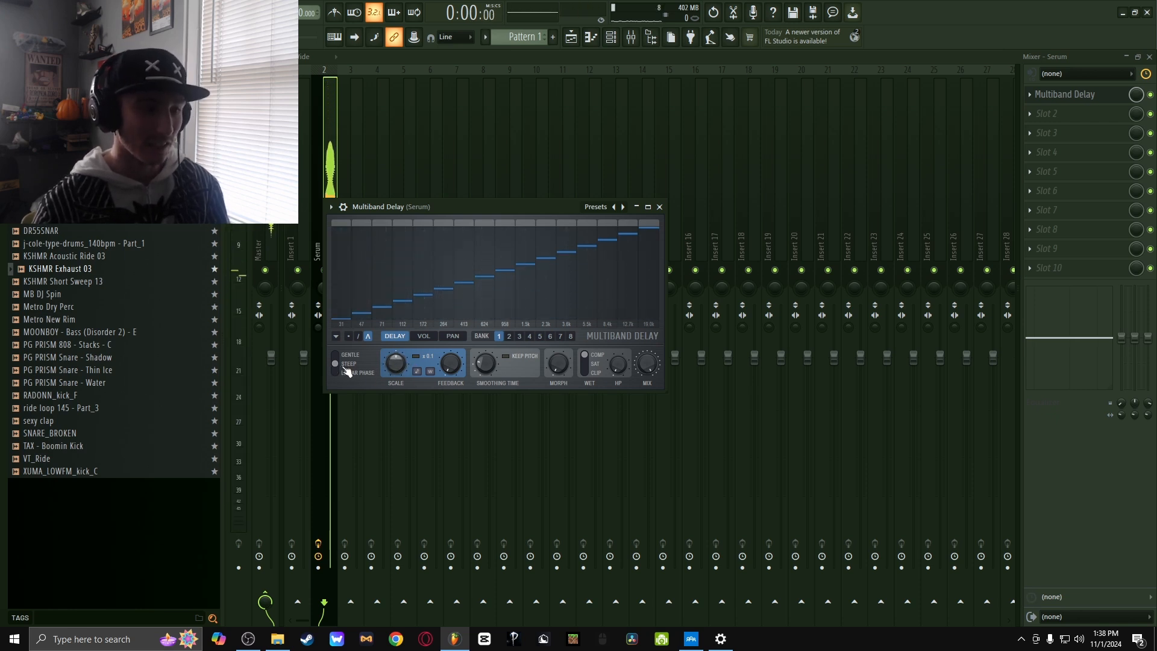
key("space")
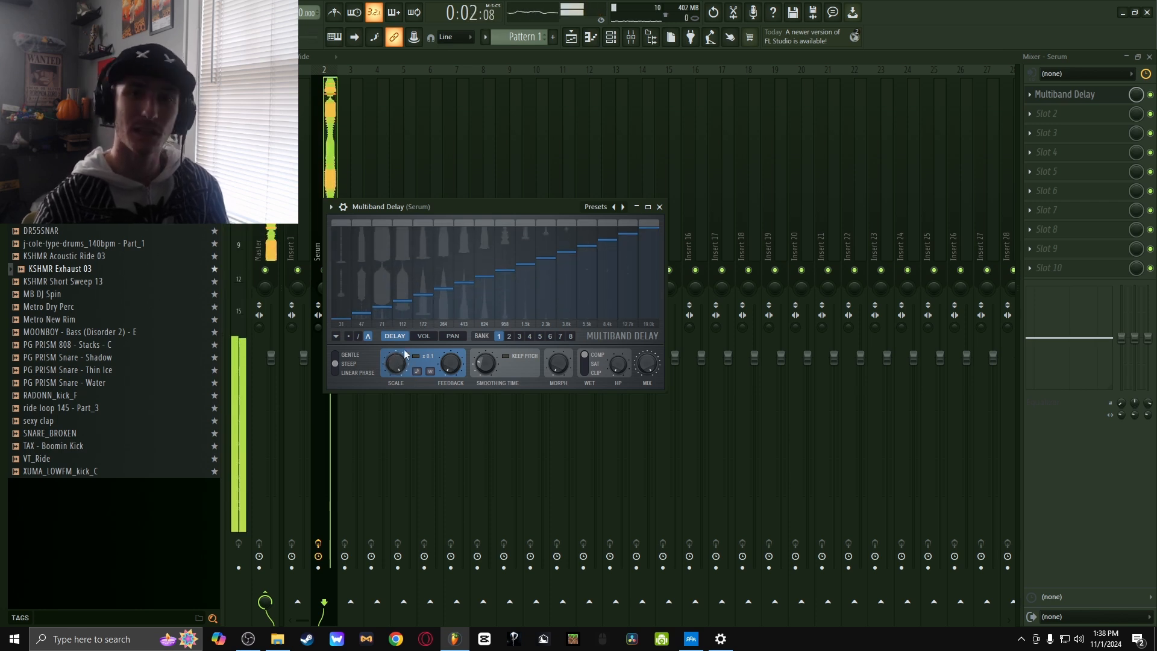
key("space")
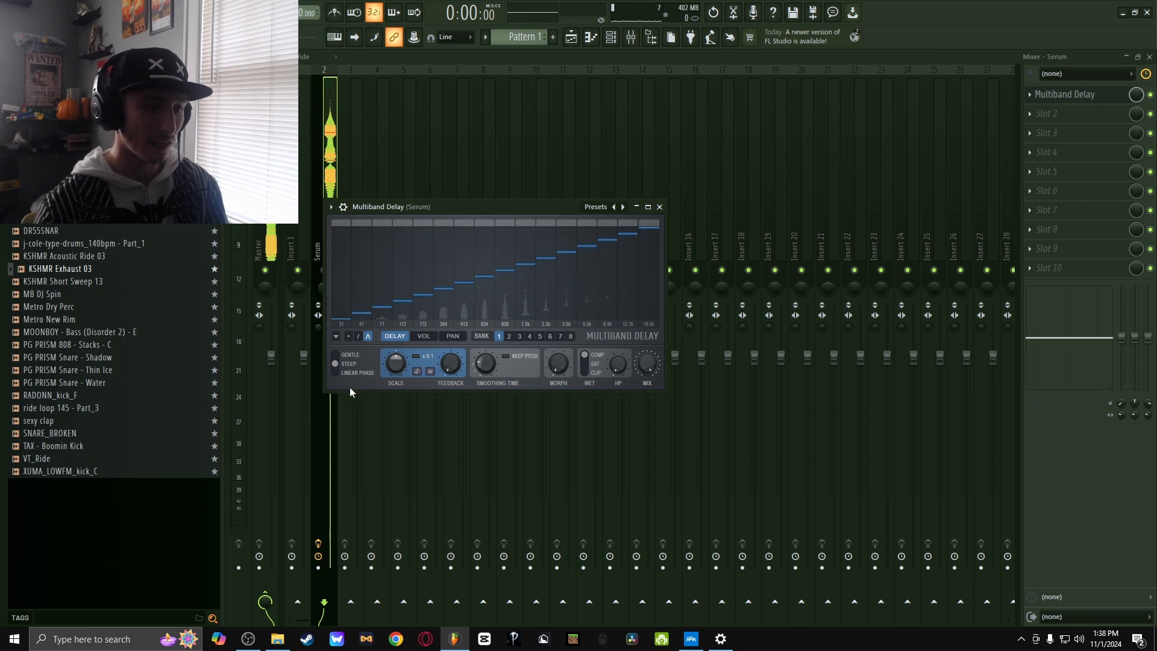
key("space")
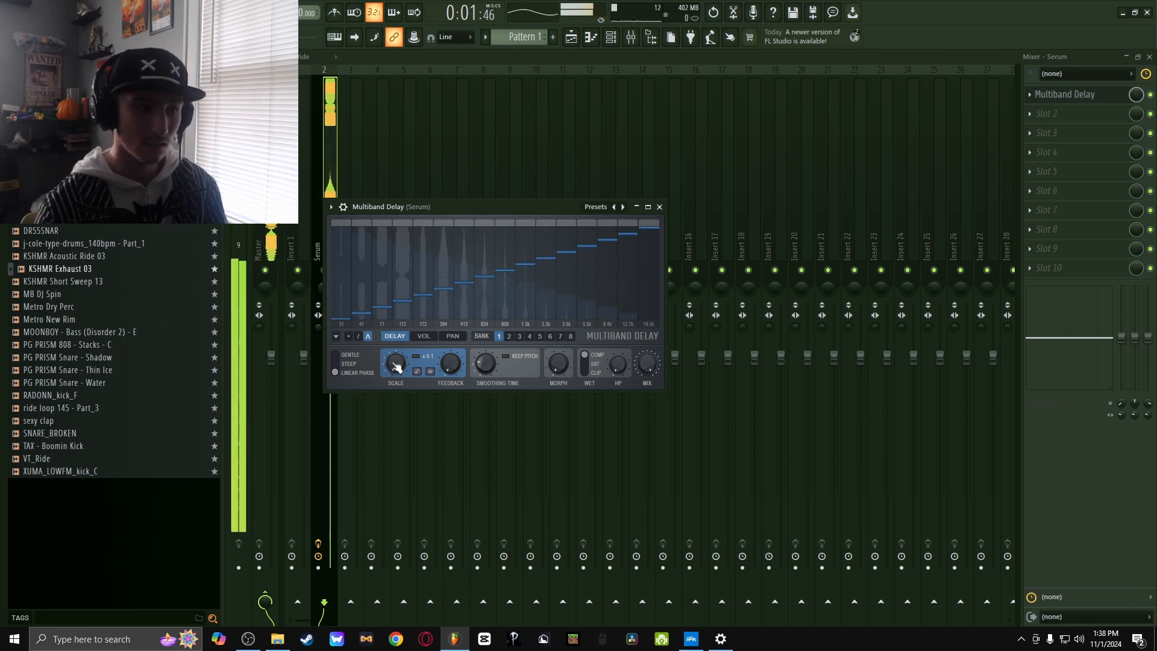
left_click(344, 365)
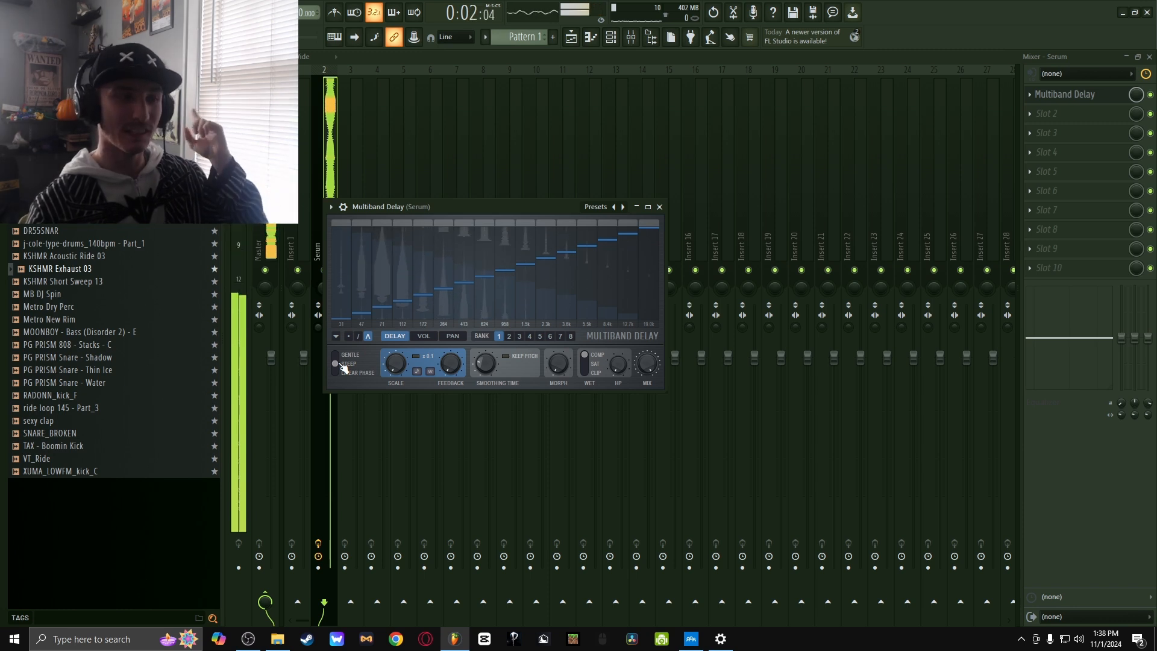
left_click(339, 373)
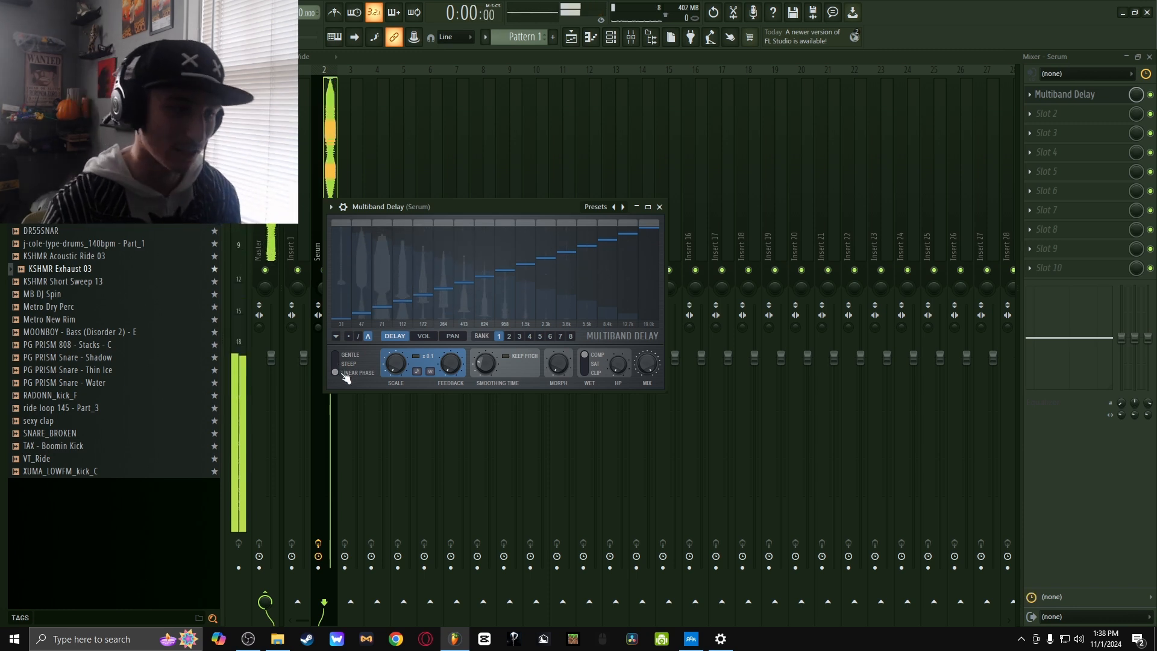
key("space")
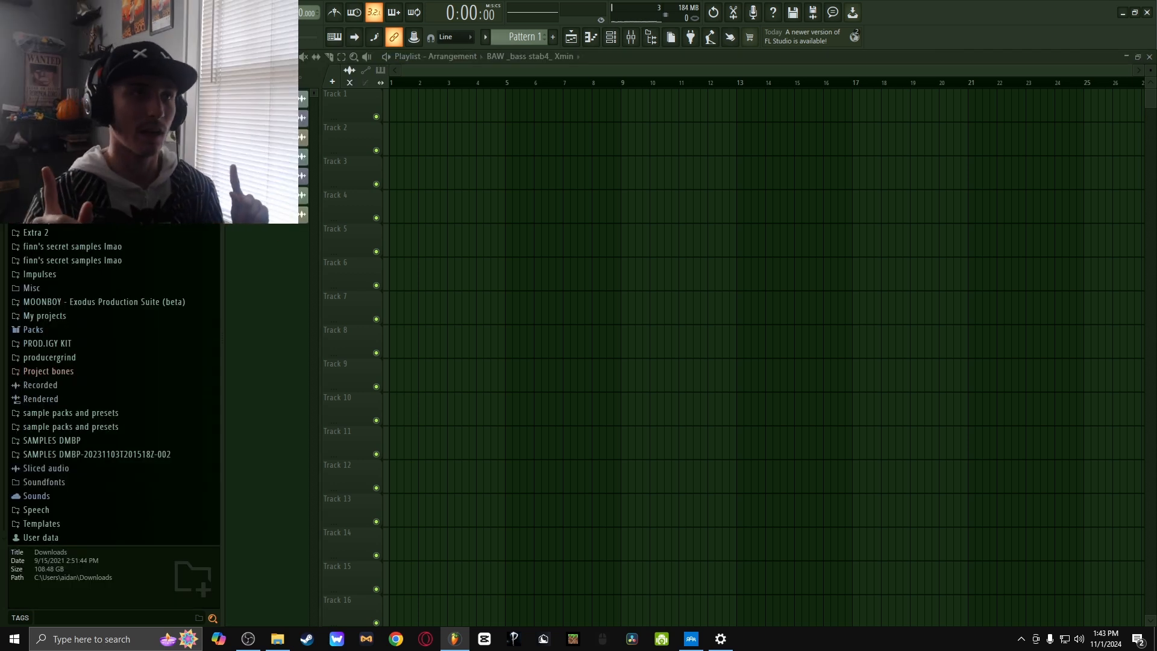
Choose the BAW_Drums_Kick_2 sample and place it at the start of Track 1 in the playlist.
left_click(657, 38)
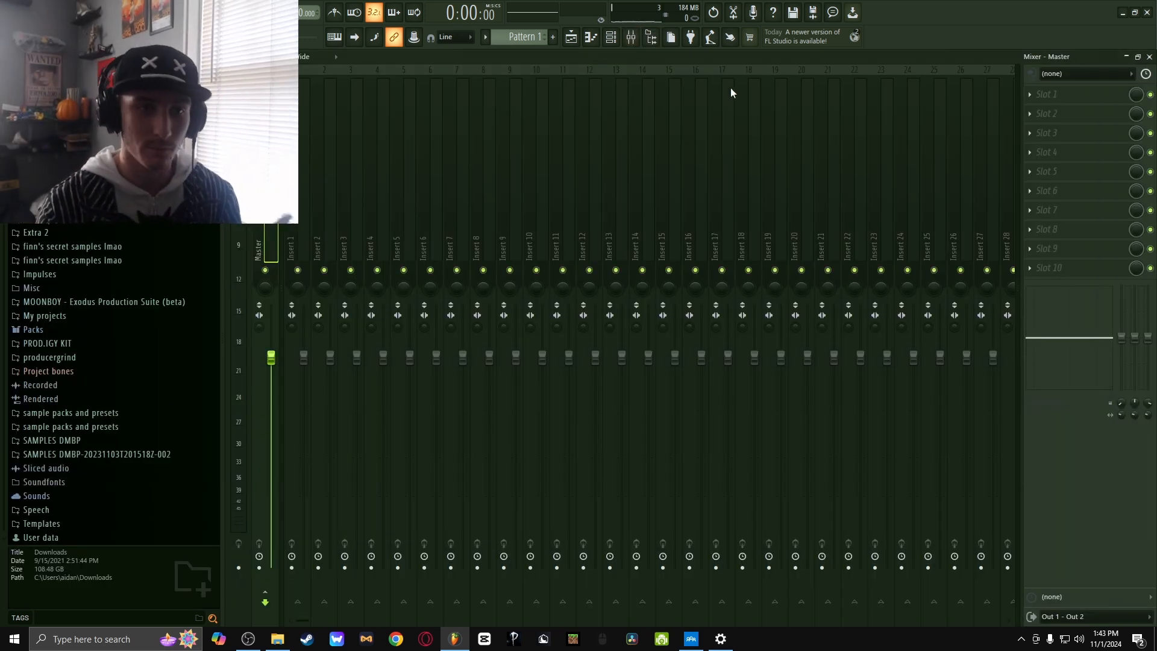
left_click(1148, 57)
left_click(304, 99)
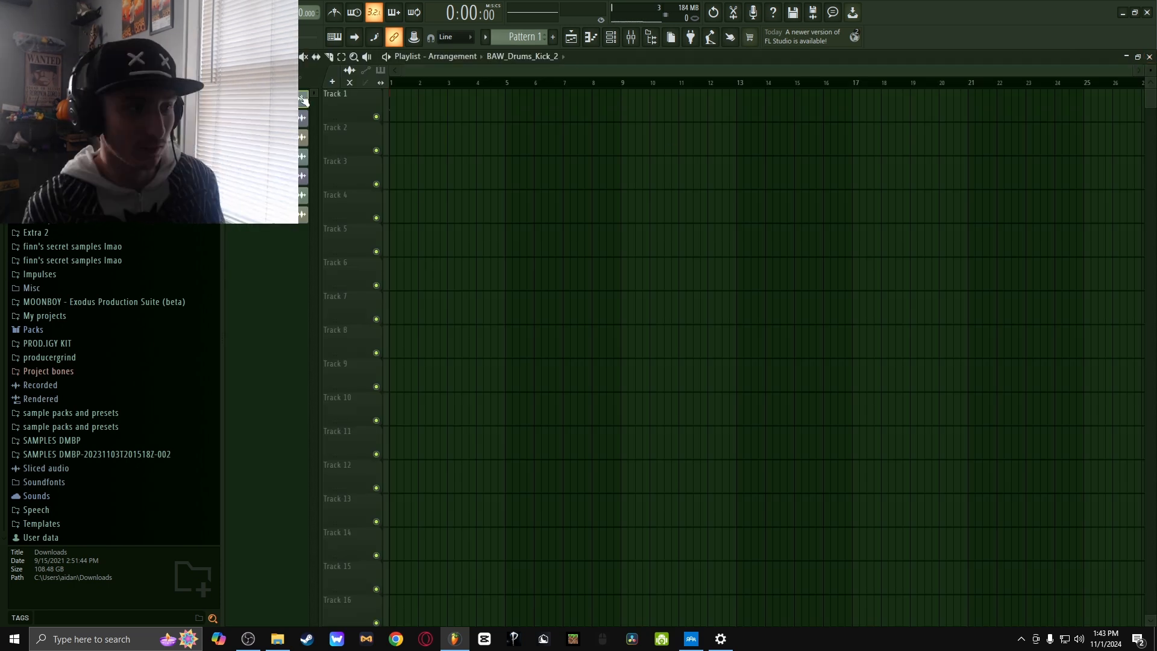
key("ctrl+z")
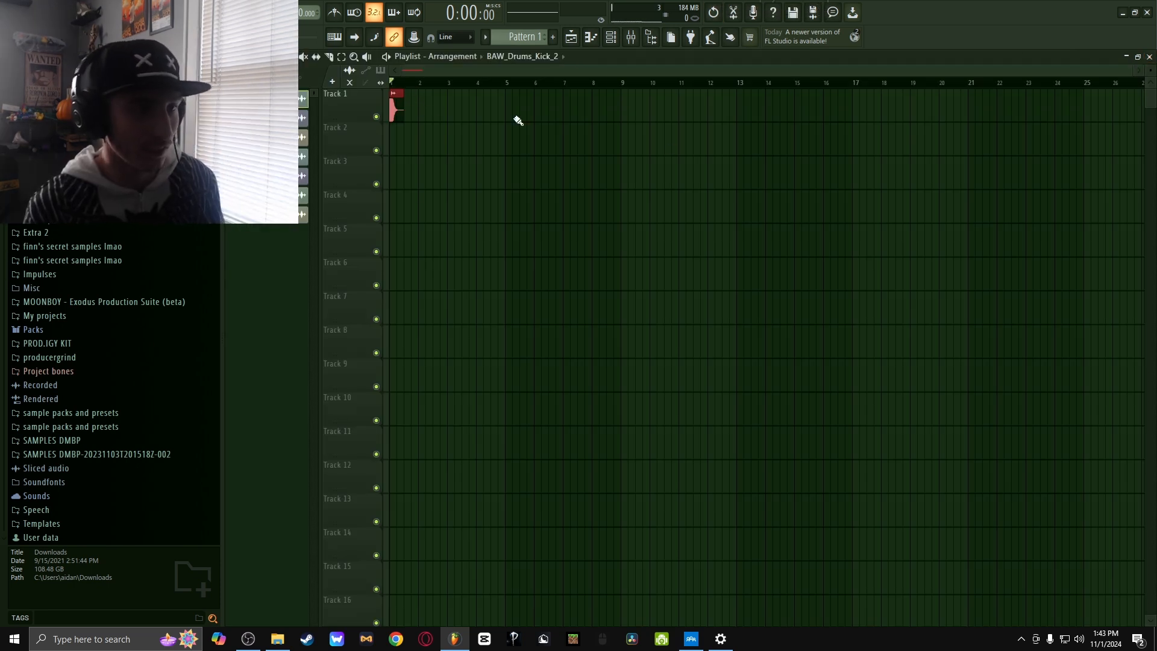
left_click_drag(1132, 66, 722, 135)
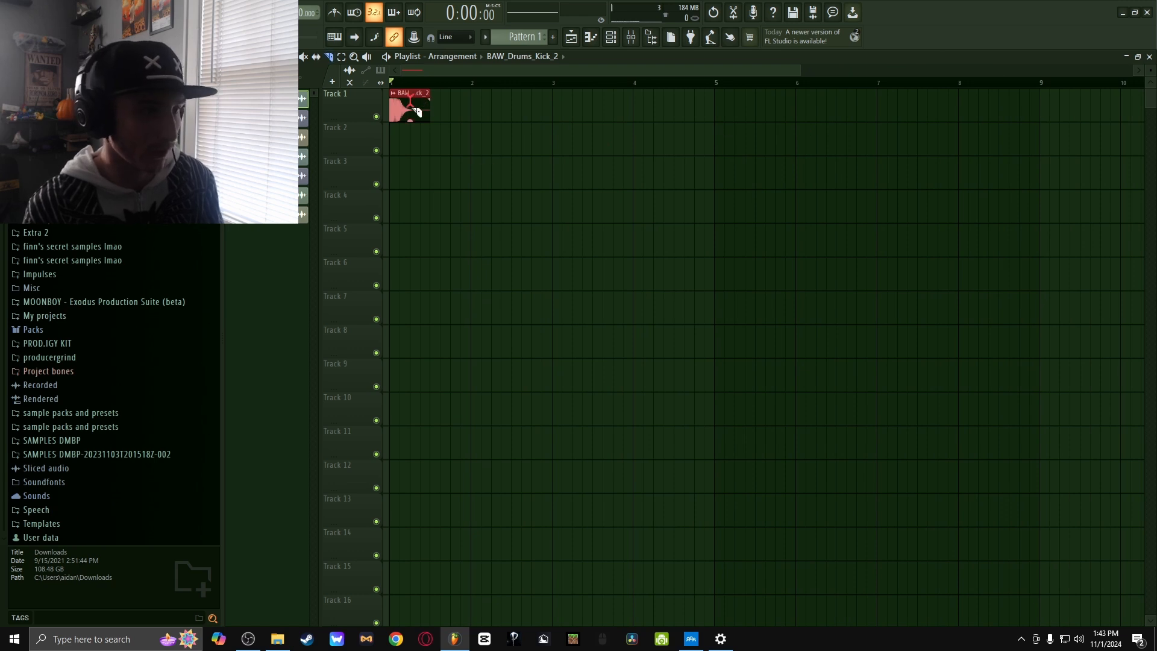
Slice the kick clip on Track 1 down to its first beat, delete the tail, and place another kick shortly after bar 2.
key("ctrl+z")
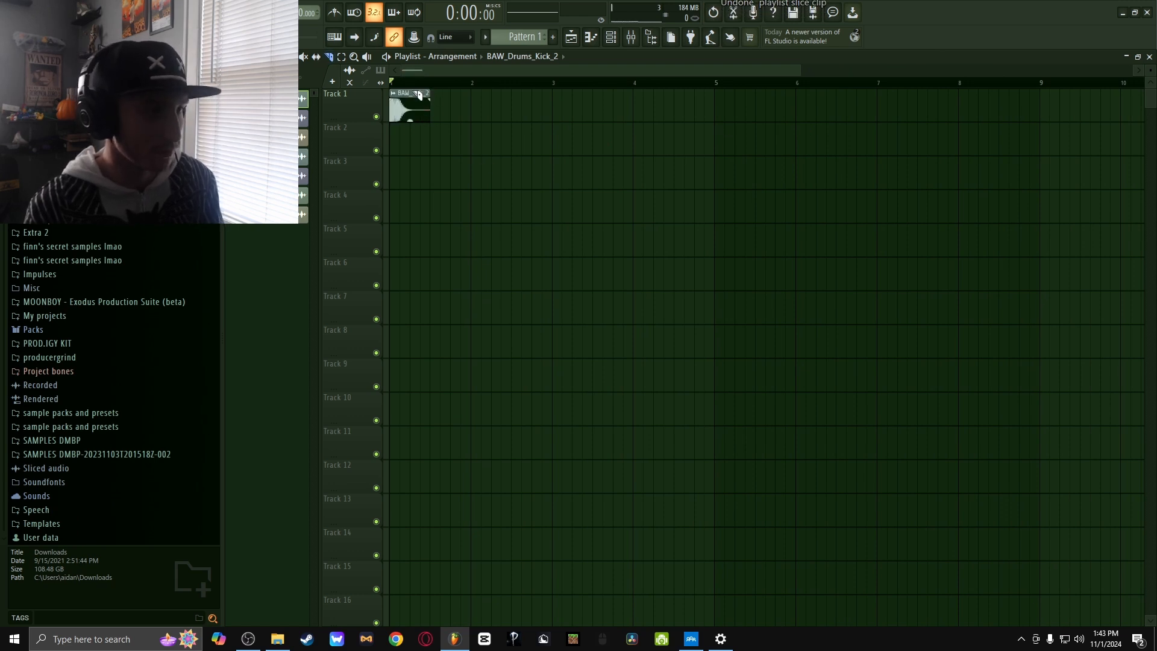
key("ctrl+z")
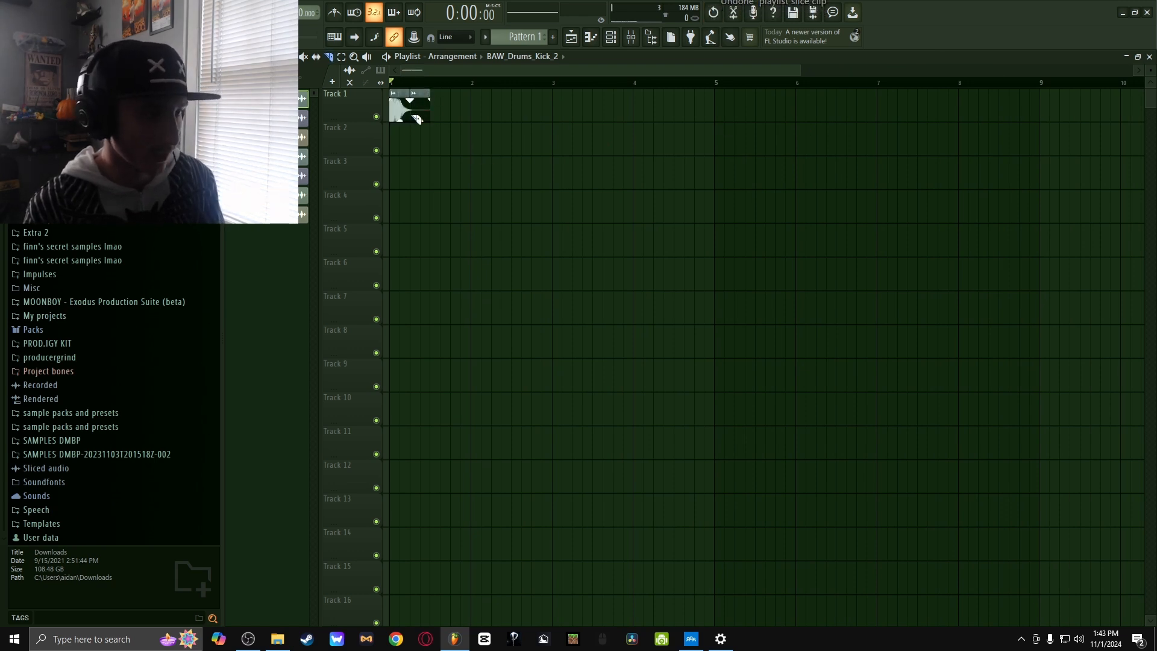
right_click(417, 110)
left_click(422, 101)
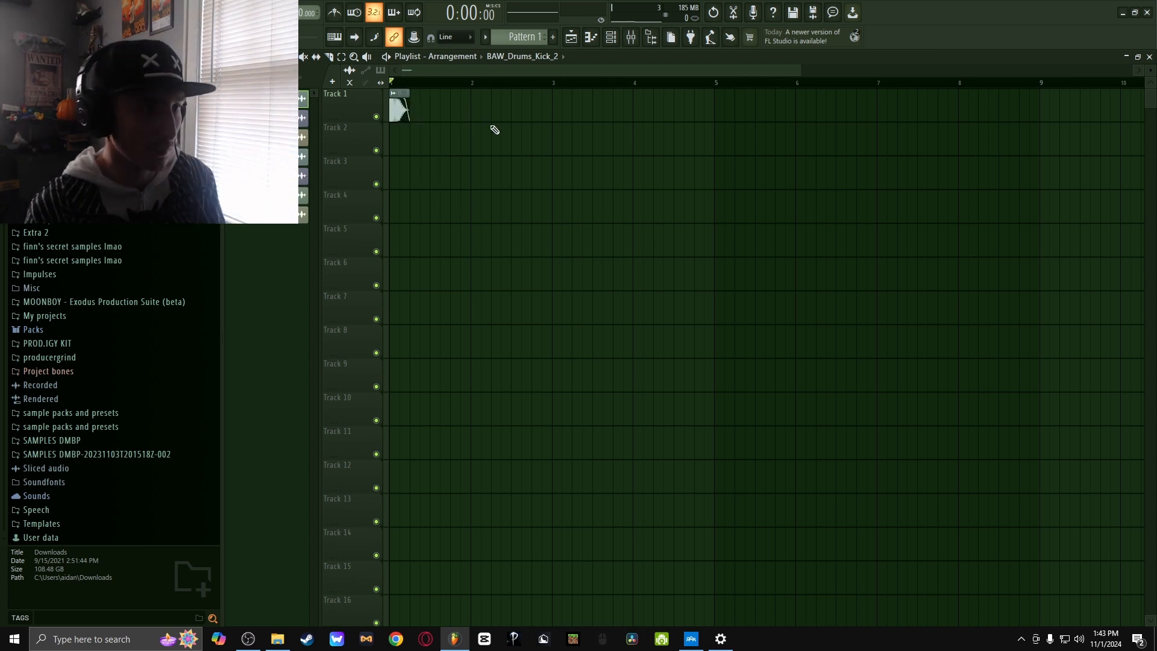
left_click(493, 109)
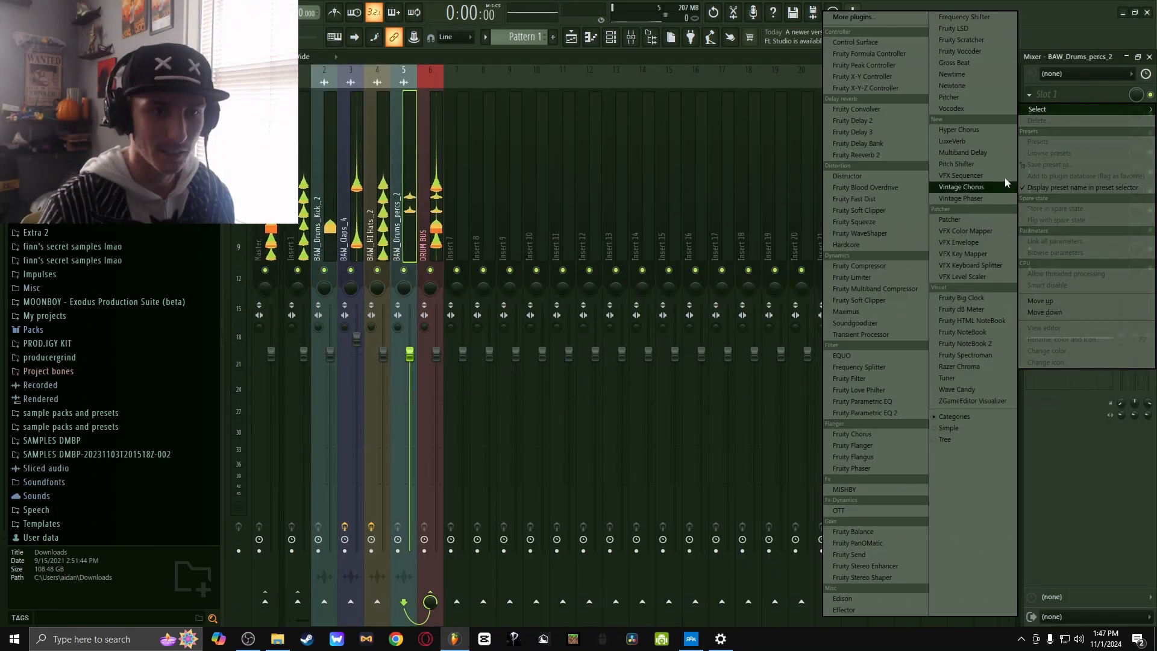
Add a Multiband Delay to the BAW_Drums_percs_2 mixer track and lower that track's volume fader while the beat plays.
left_click(993, 154)
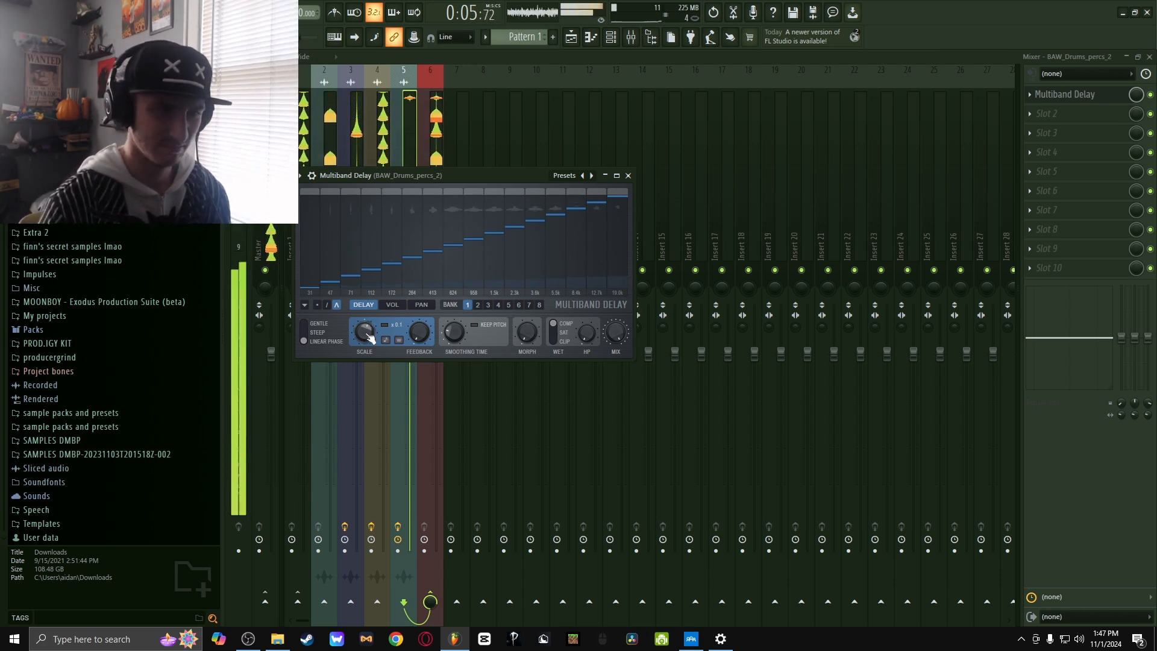
left_click(627, 175)
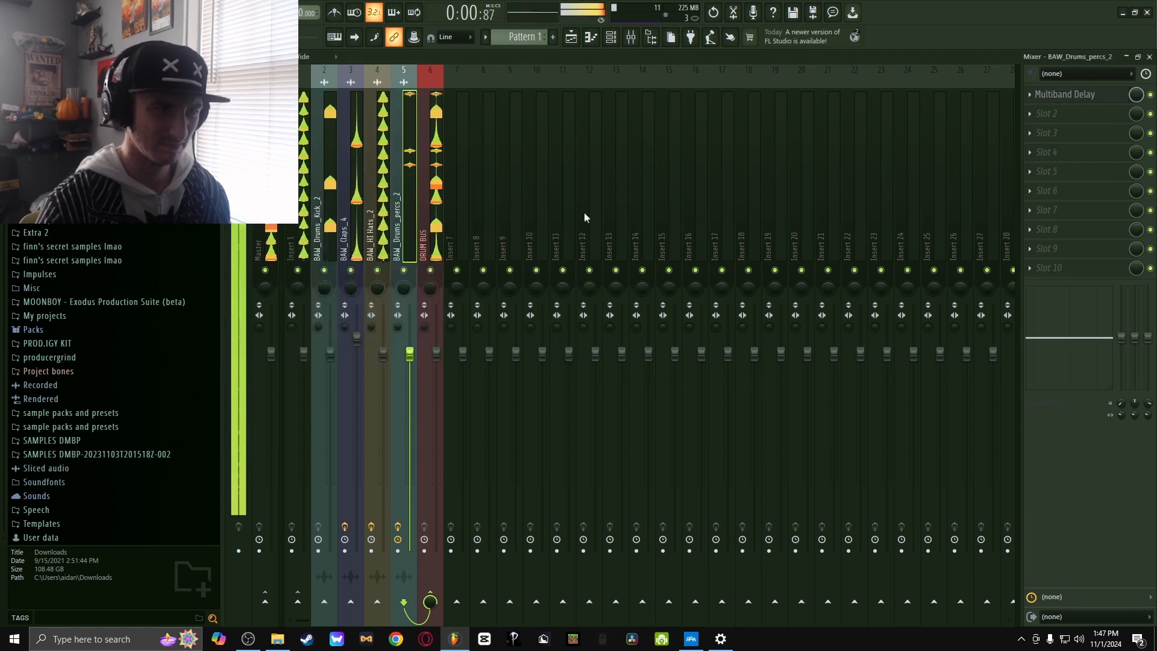
left_click_drag(410, 353, 410, 402)
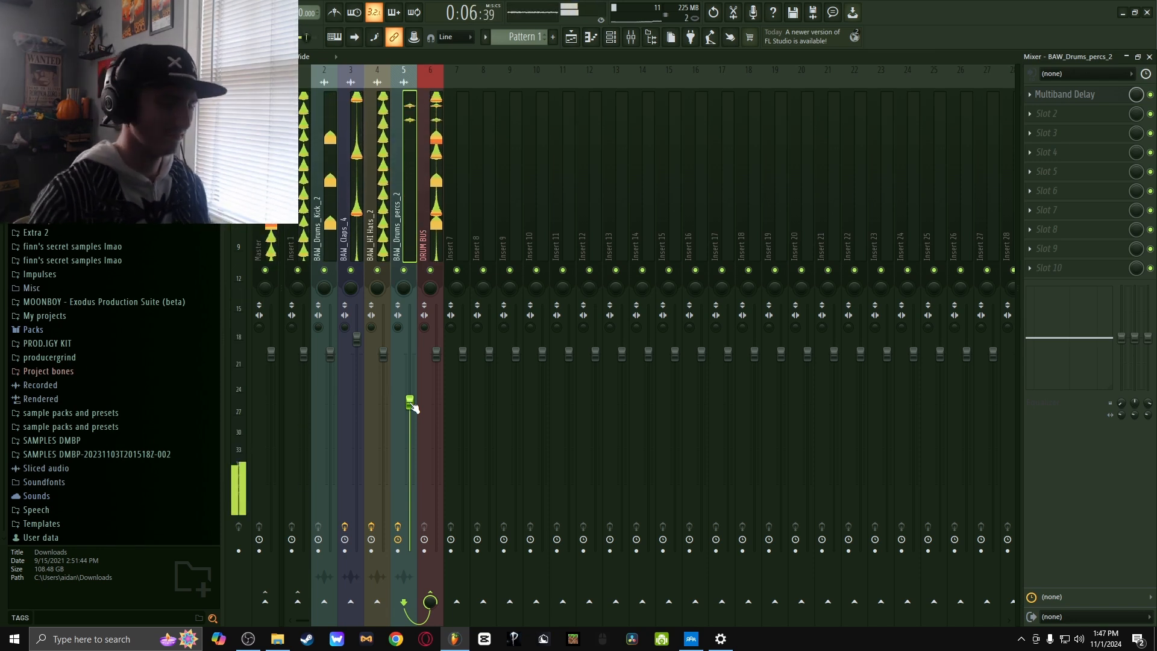
key("space")
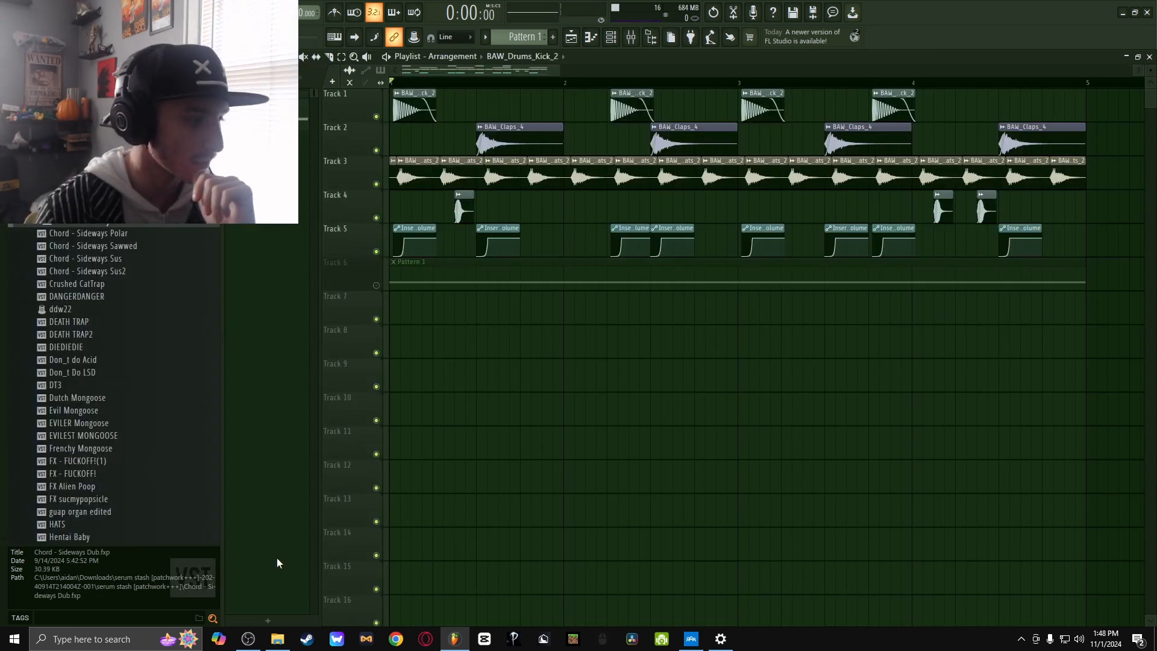
Create Pattern 2, place it at the start of Track 7 below the drums, and stop playback after auditioning it.
key("F4")
left_click(425, 305)
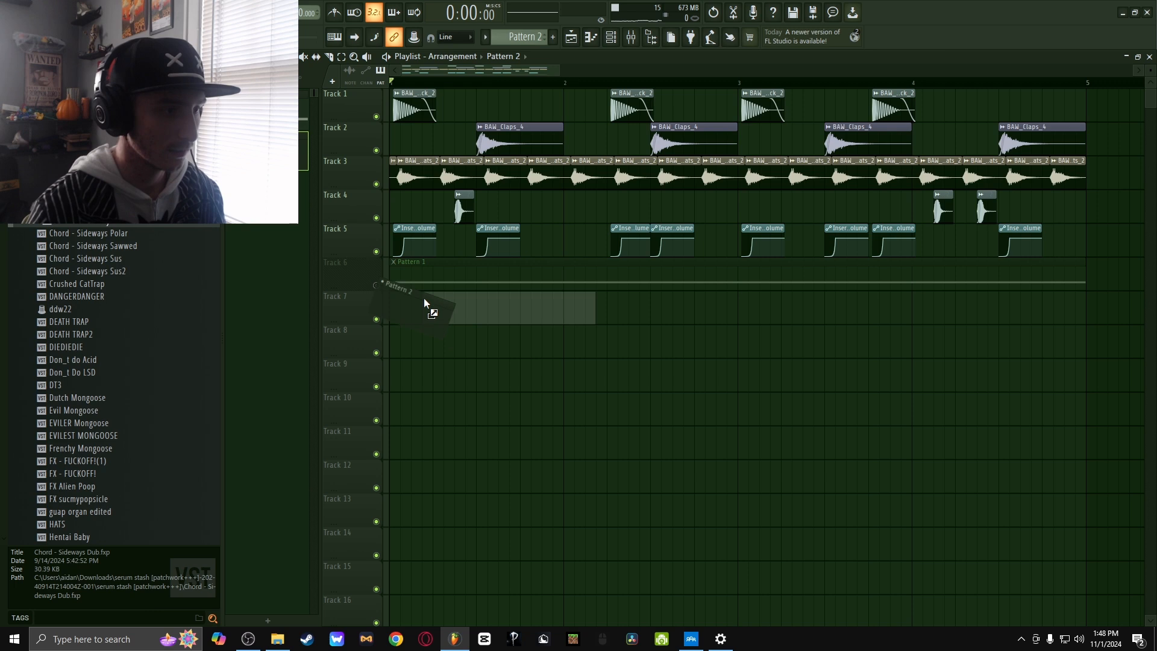
left_click(602, 38)
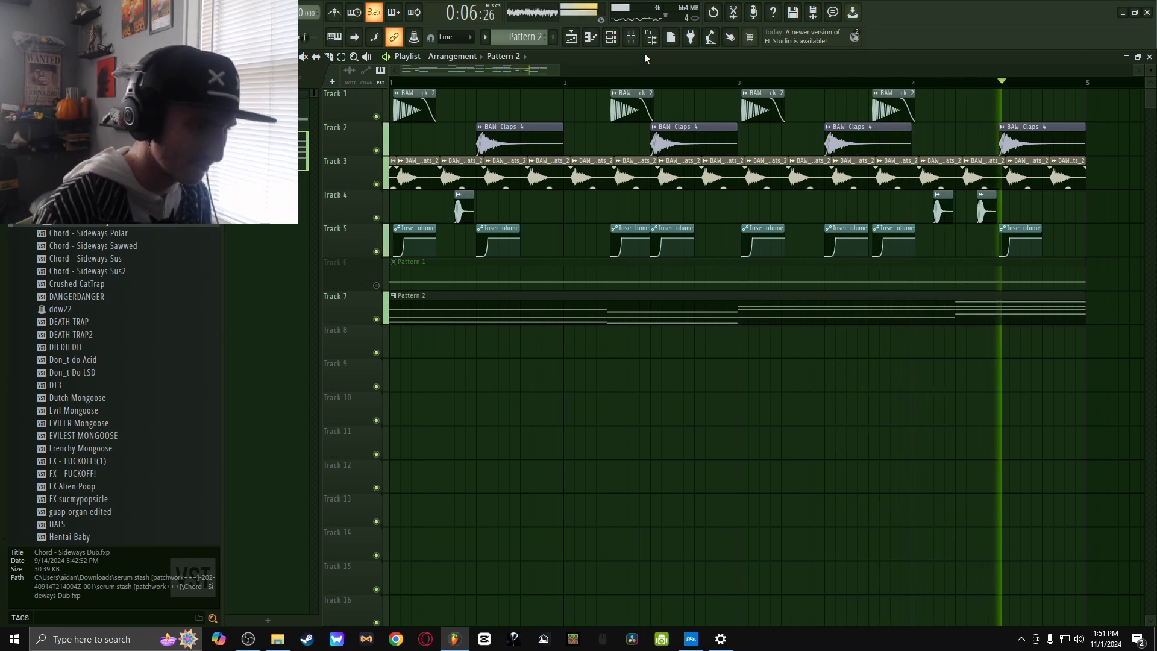
key("space")
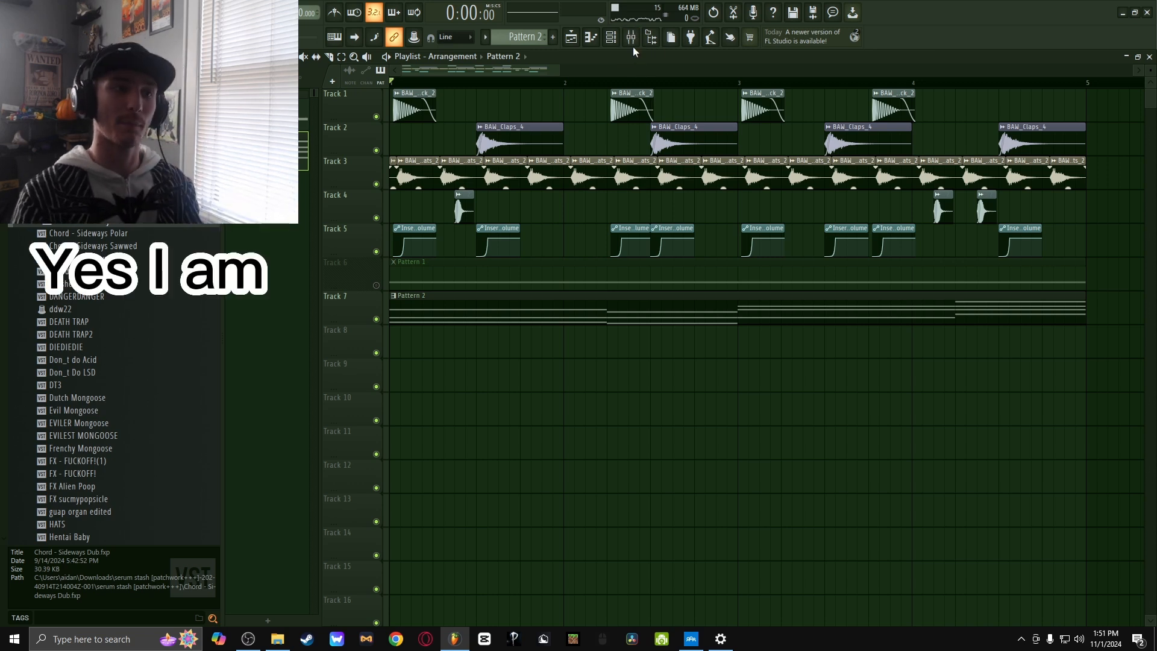
Add a new Serum instance from the plugin picker onto mixer track 9.
left_click(632, 38)
left_click(692, 37)
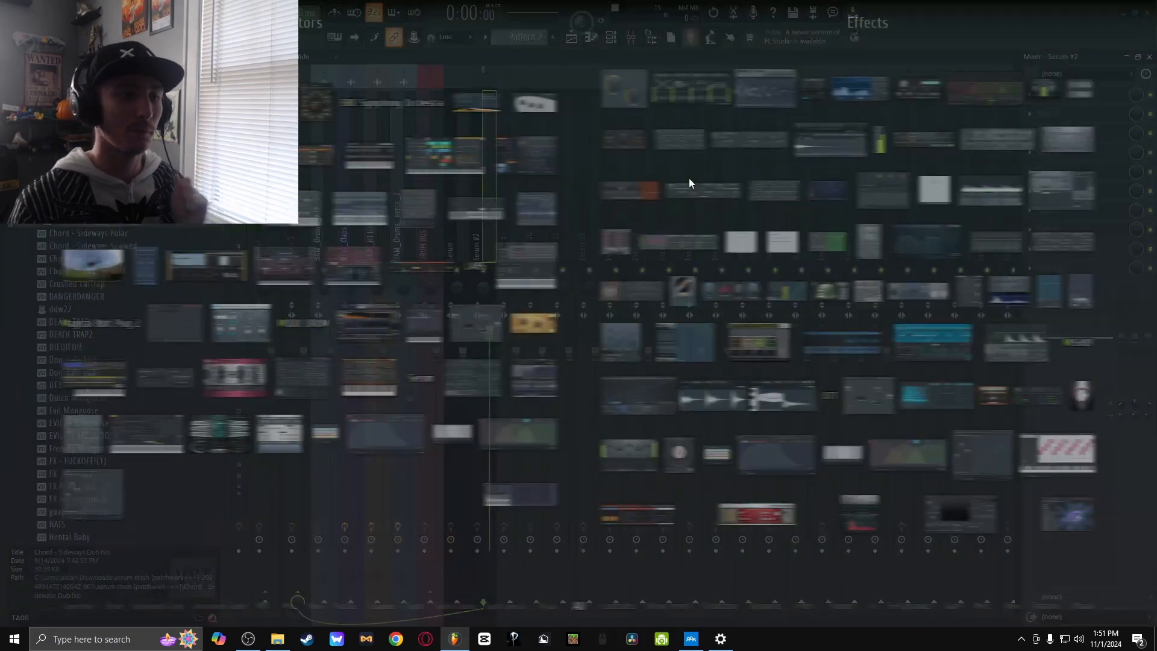
left_click_drag(410, 423, 516, 93)
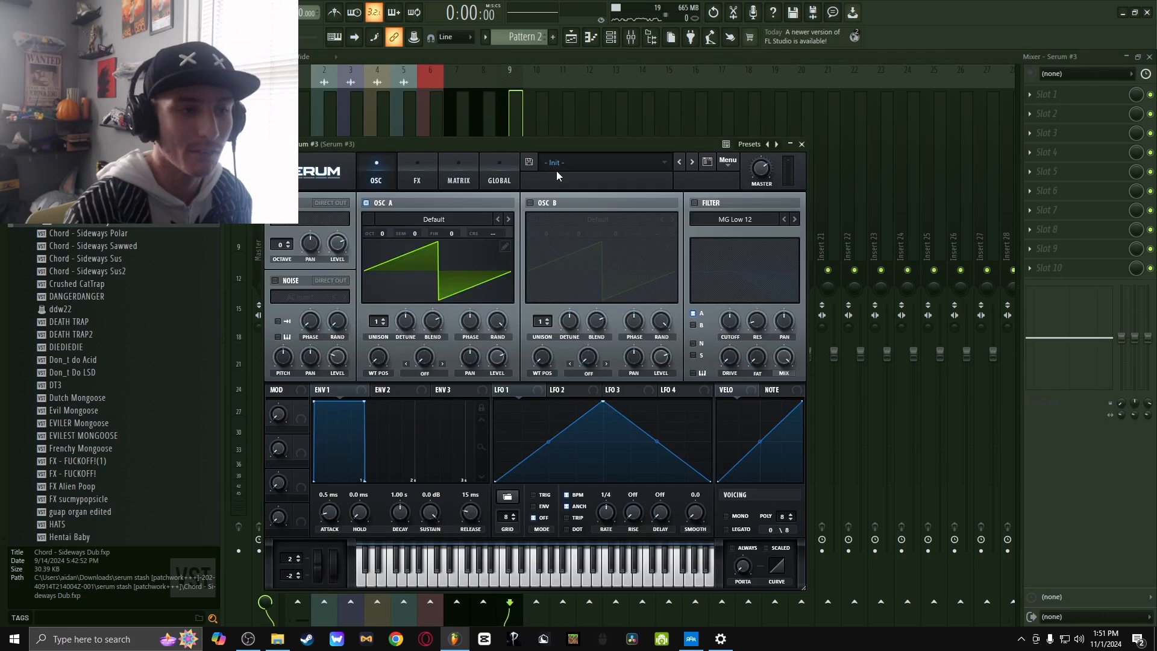
left_click(555, 168)
mouse_move(615, 299)
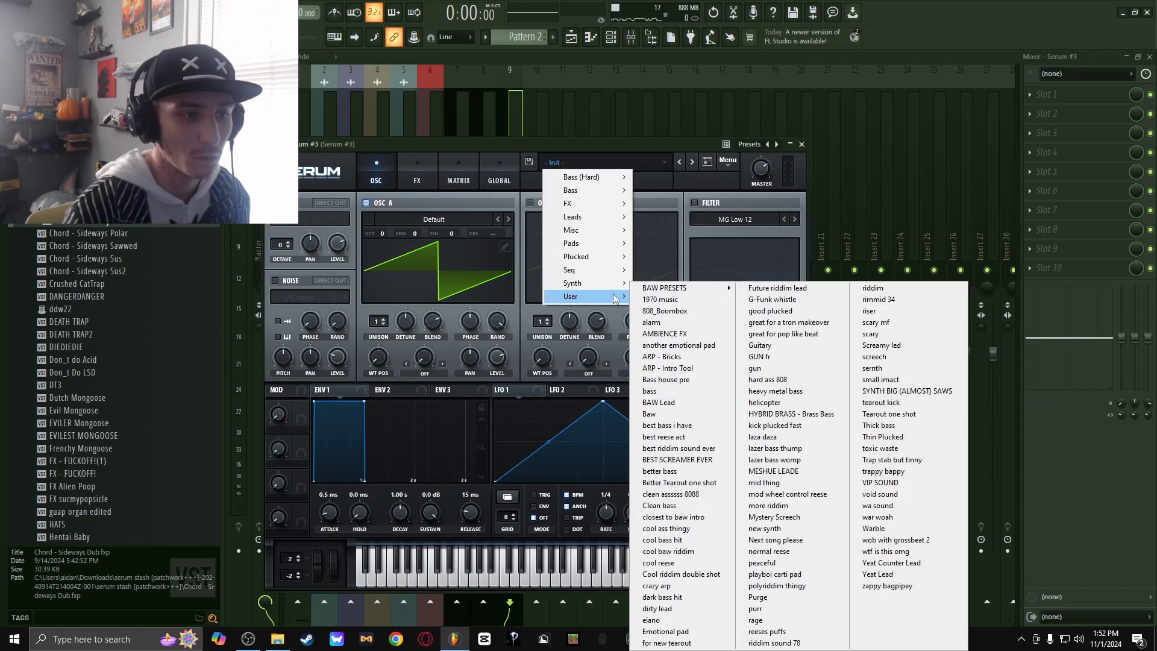
left_click(631, 155)
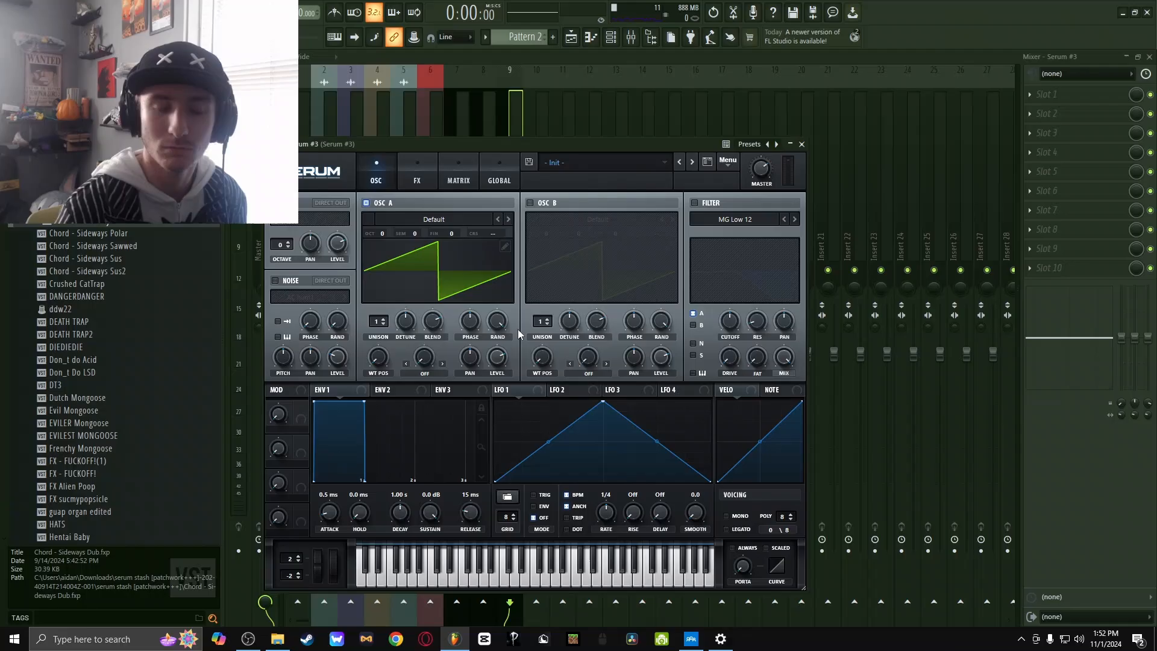
Open the wavetable choices for oscillator A in the new Serum instance.
left_click(427, 219)
mouse_move(416, 233)
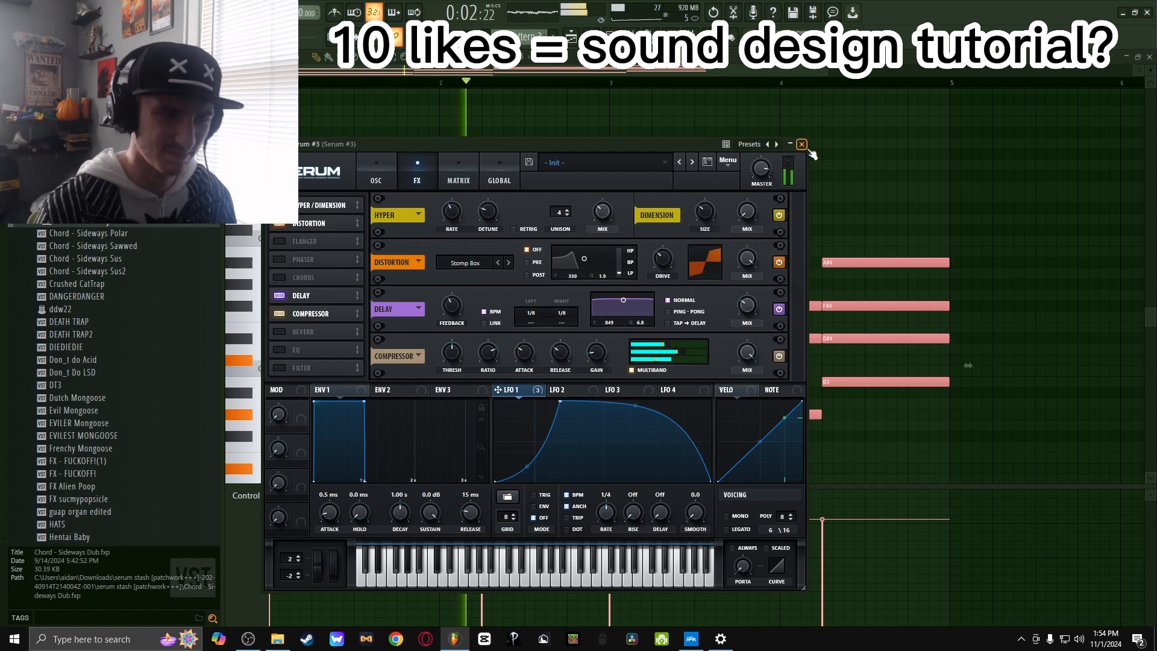
Close the Serum #3 editor and the piano roll, and unmute Track 6 holding Pattern 1 in the playlist.
left_click(802, 144)
left_click(1150, 57)
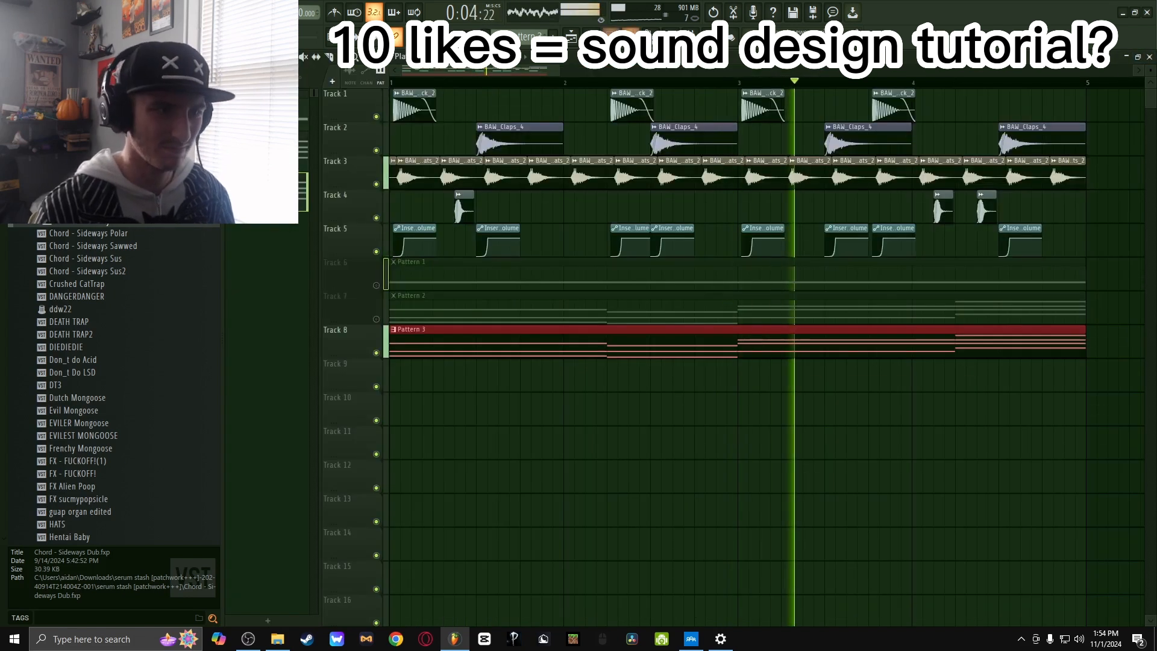
double_click(472, 277)
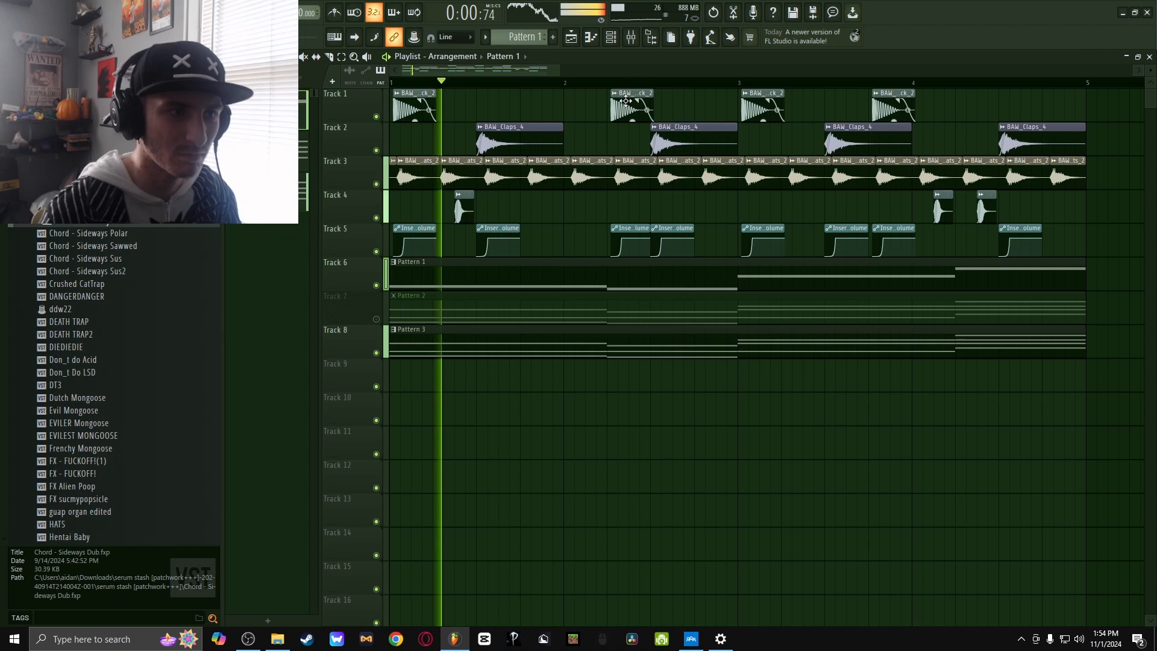
Route the Serum #3 mixer track to Insert 1 only.
left_click(631, 37)
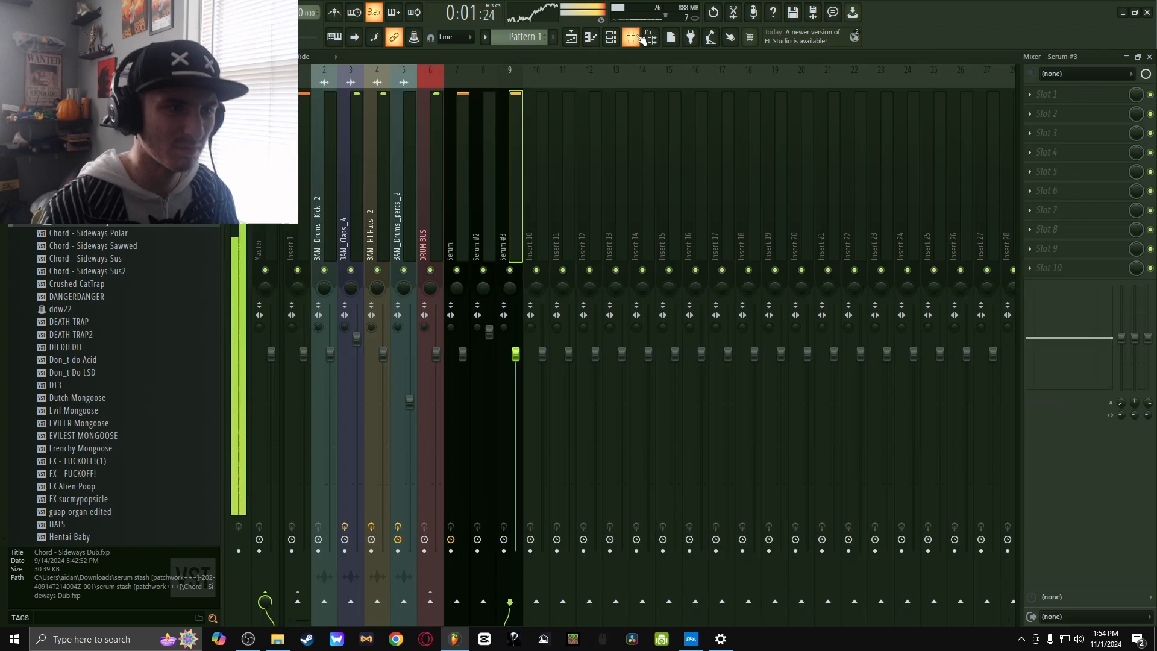
right_click(300, 603)
left_click(329, 583)
left_click(462, 181)
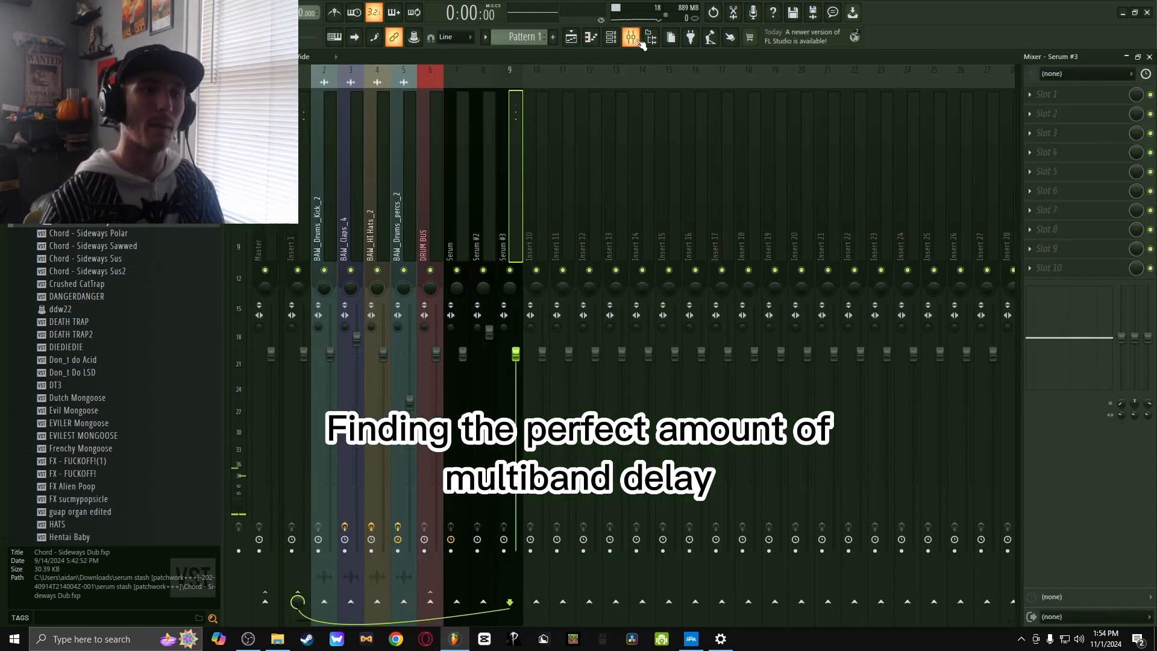
Add a Multiband Delay to the Serum #3 mixer track and tune its Scale and delay curve, reducing the upper bands' delays during playback.
left_click(1065, 94)
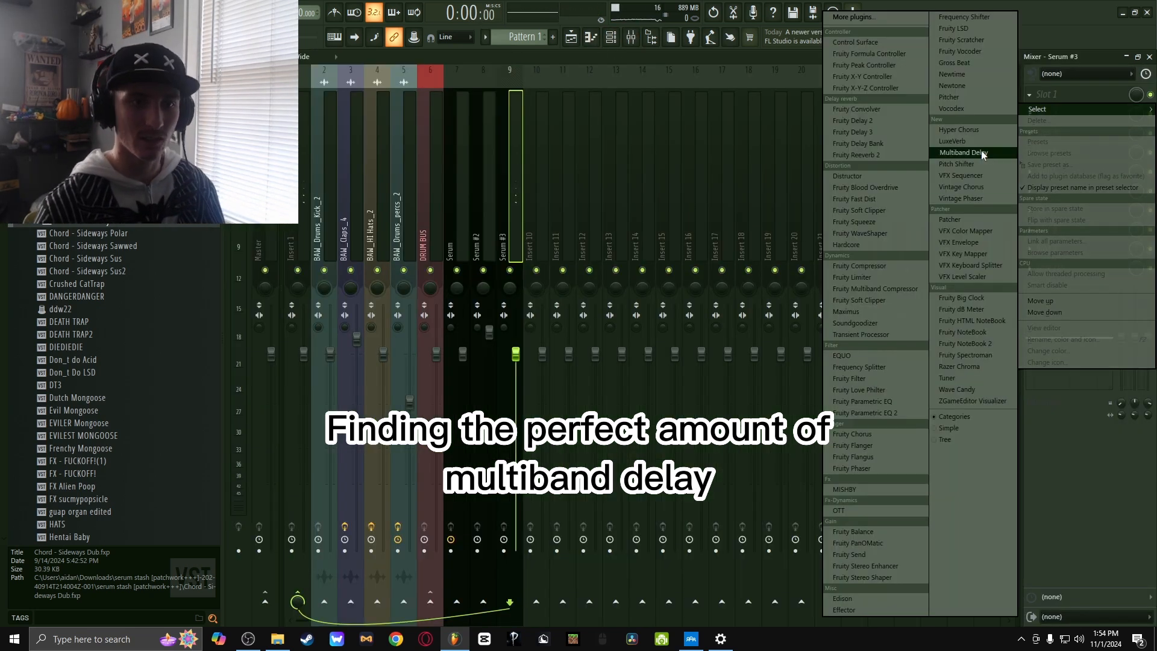
left_click(981, 150)
left_click_drag(372, 326, 371, 335)
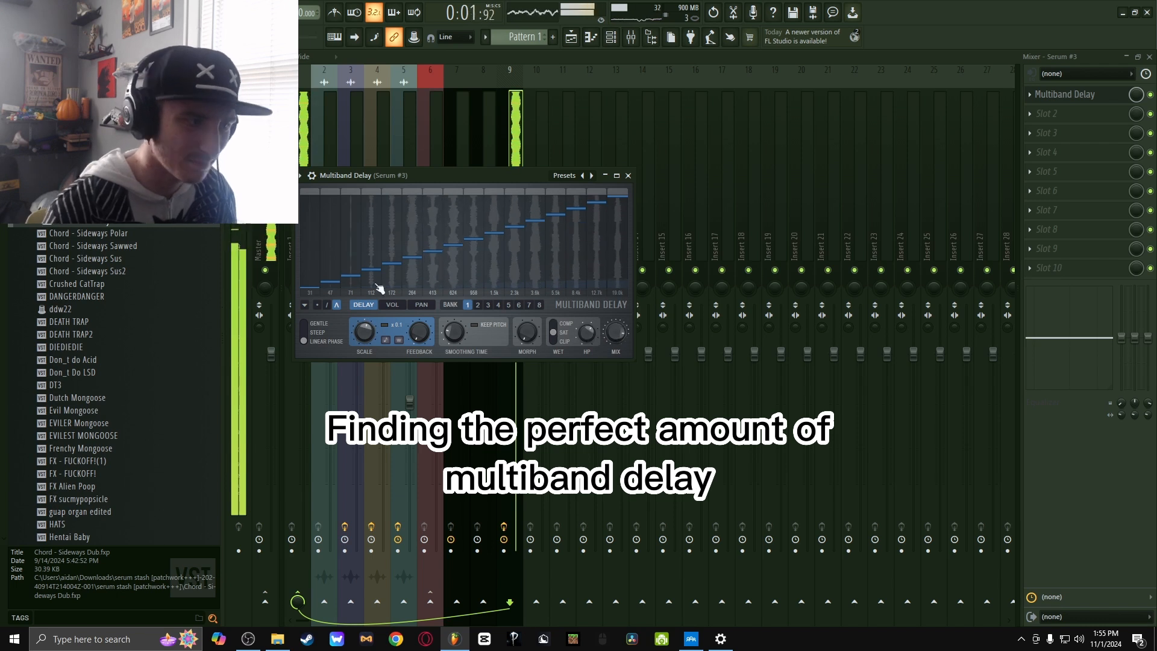
left_click_drag(375, 196, 540, 271)
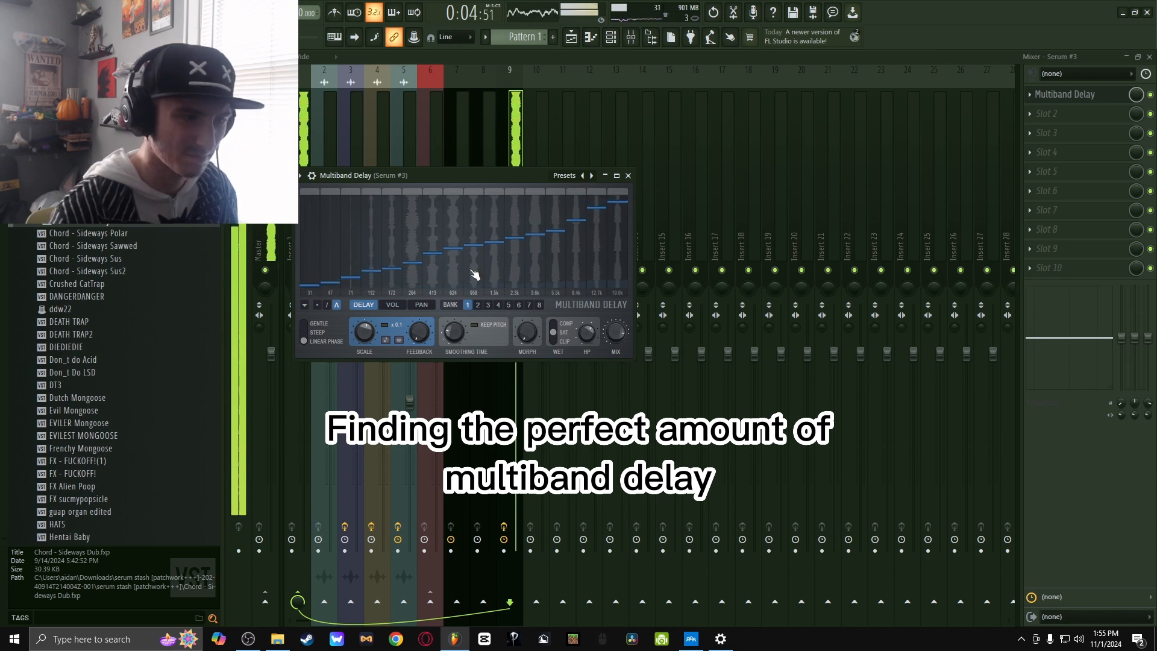
Reshape the Multiband Delay's pan curve so it falls towards the upper bands, return to the delay curve, and close the plugin.
mouse_move(309, 197)
left_mouse_down()
mouse_move(615, 278)
mouse_move(587, 282)
left_mouse_up()
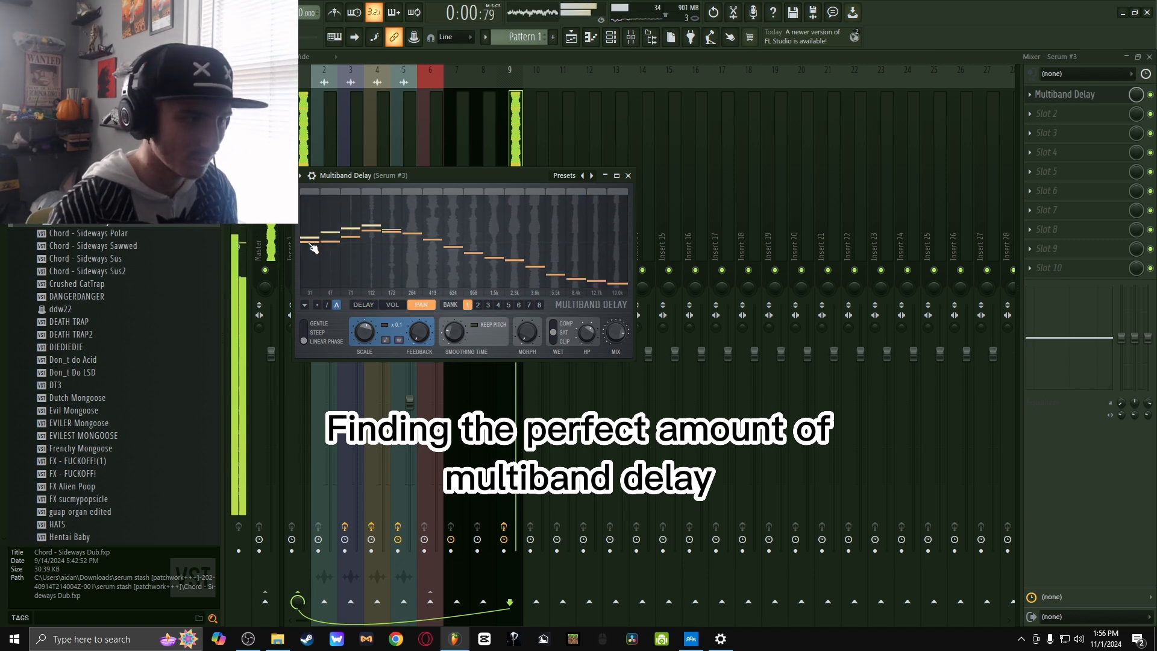
left_click(363, 304)
left_click(628, 175)
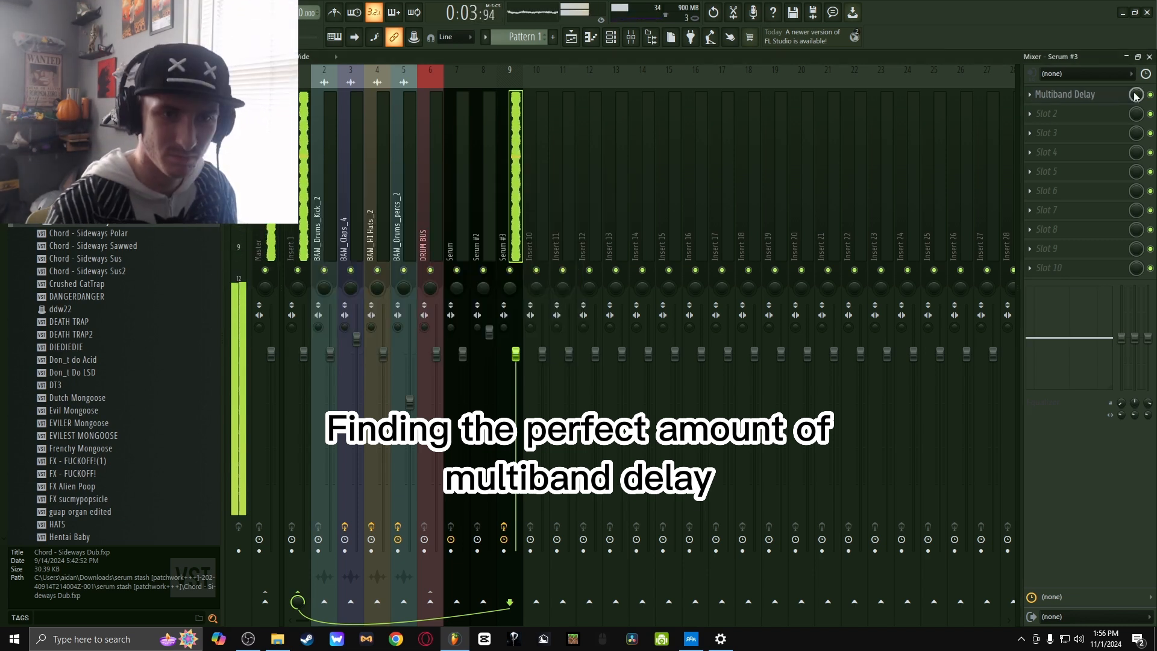
key("space")
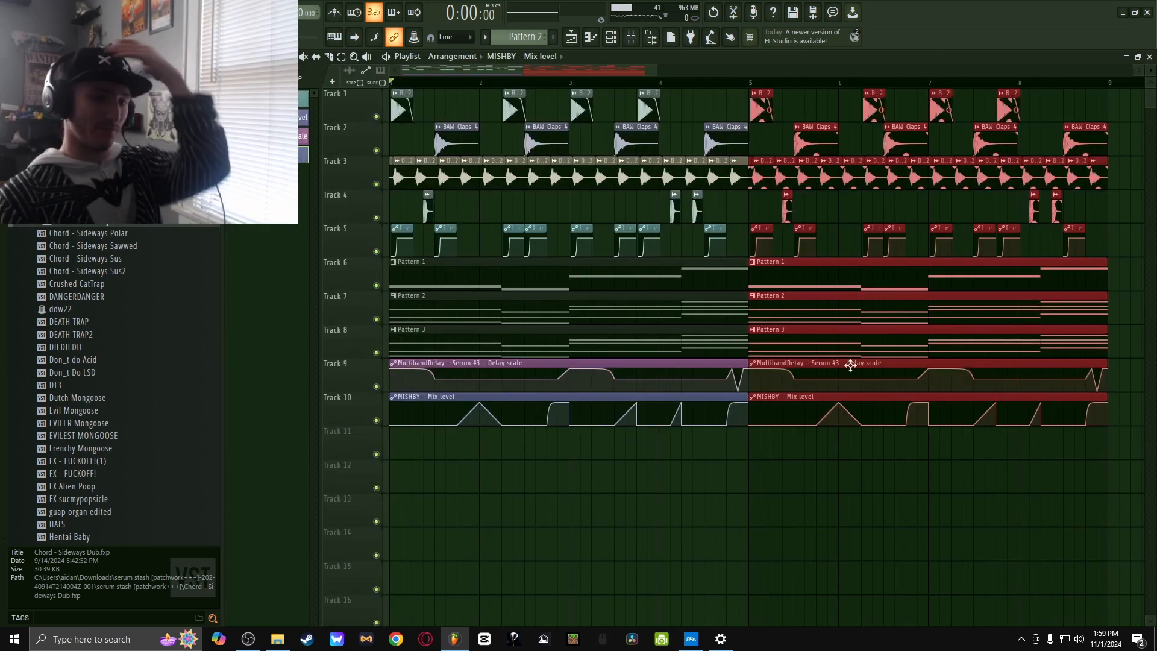
Solo Track 8 holding Pattern 3 and compare the Serum #3 chords with Multiband Delay bypassed and enabled.
left_click(795, 473)
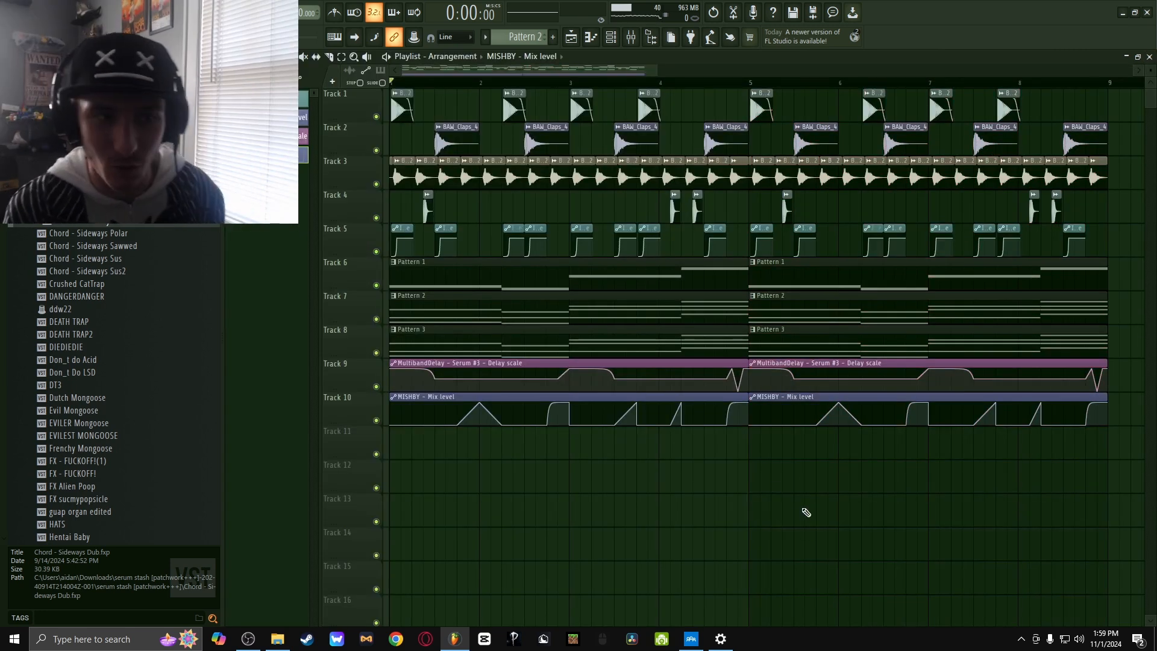
left_click(376, 353, "ctrl")
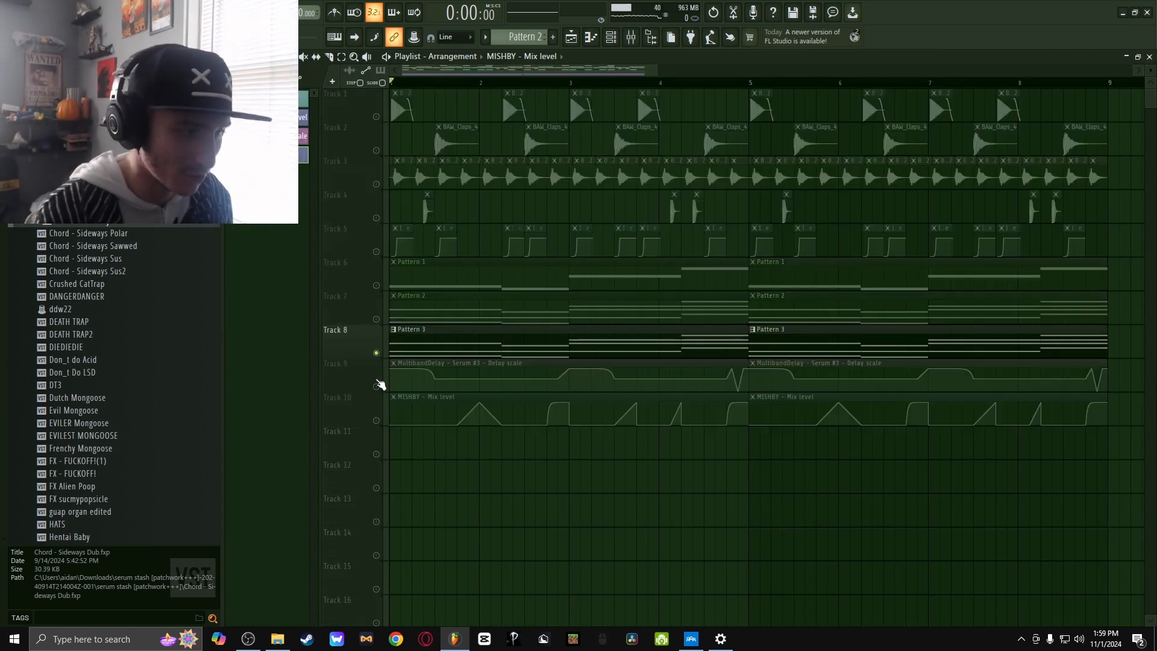
left_click(377, 386)
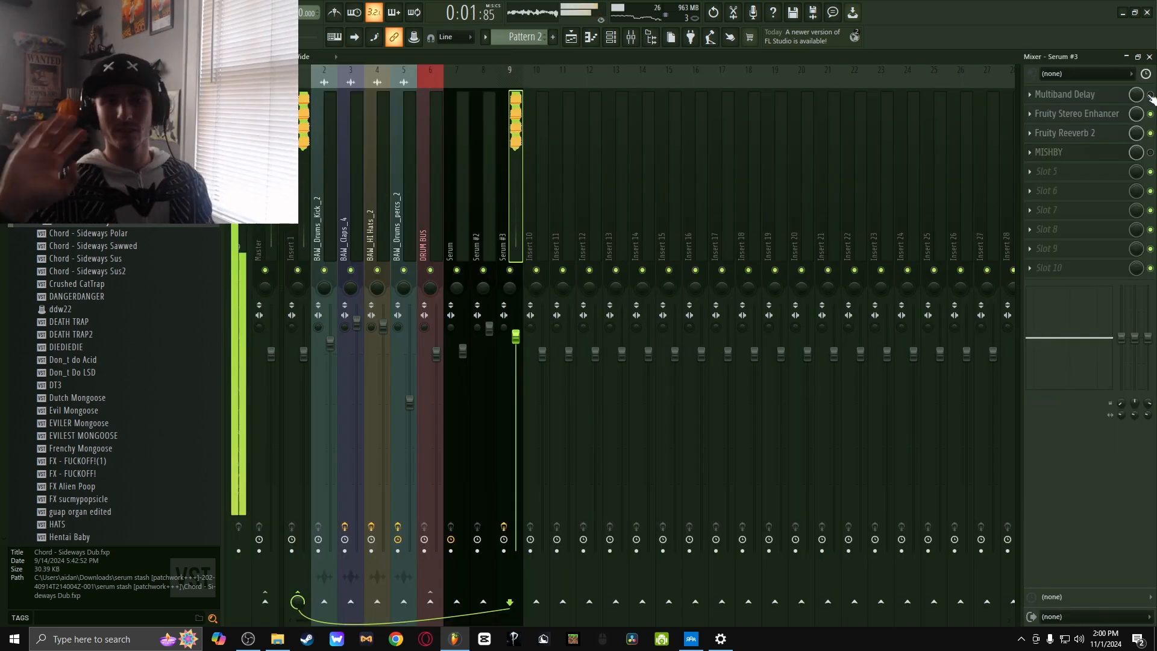
key("space")
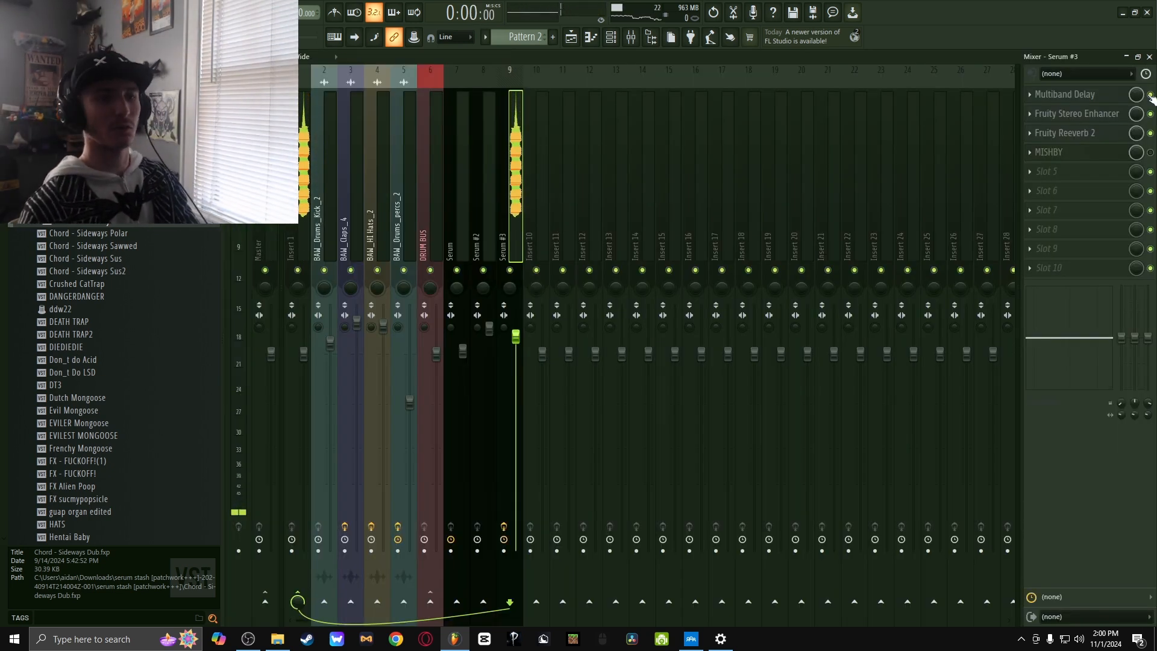
key("space")
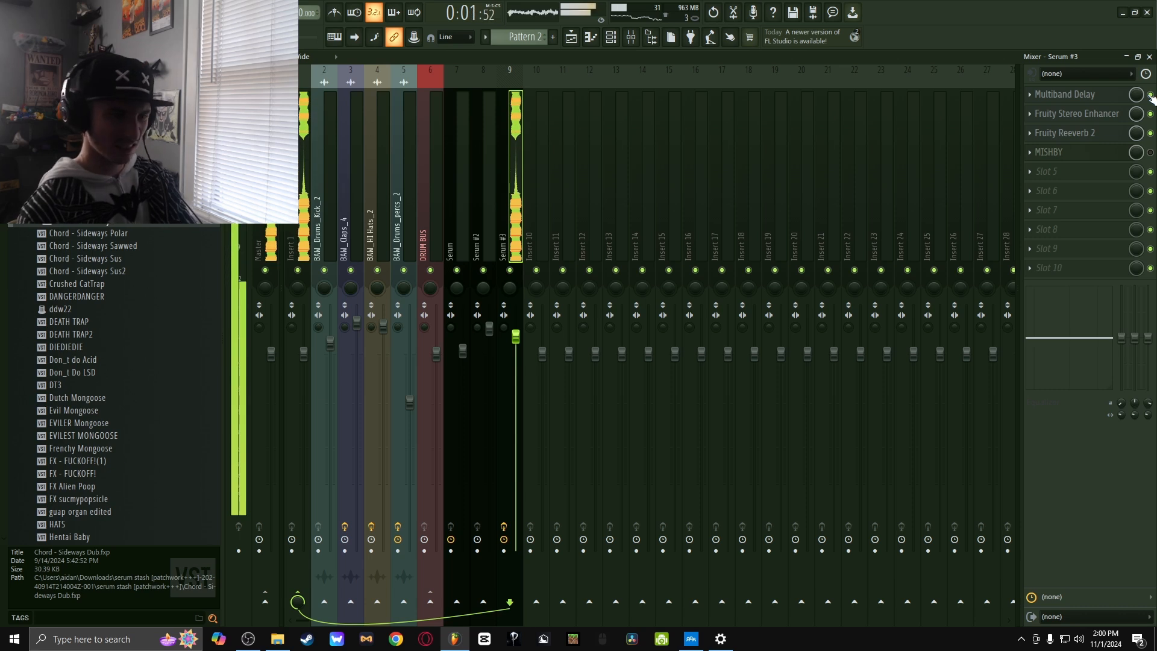
key("space")
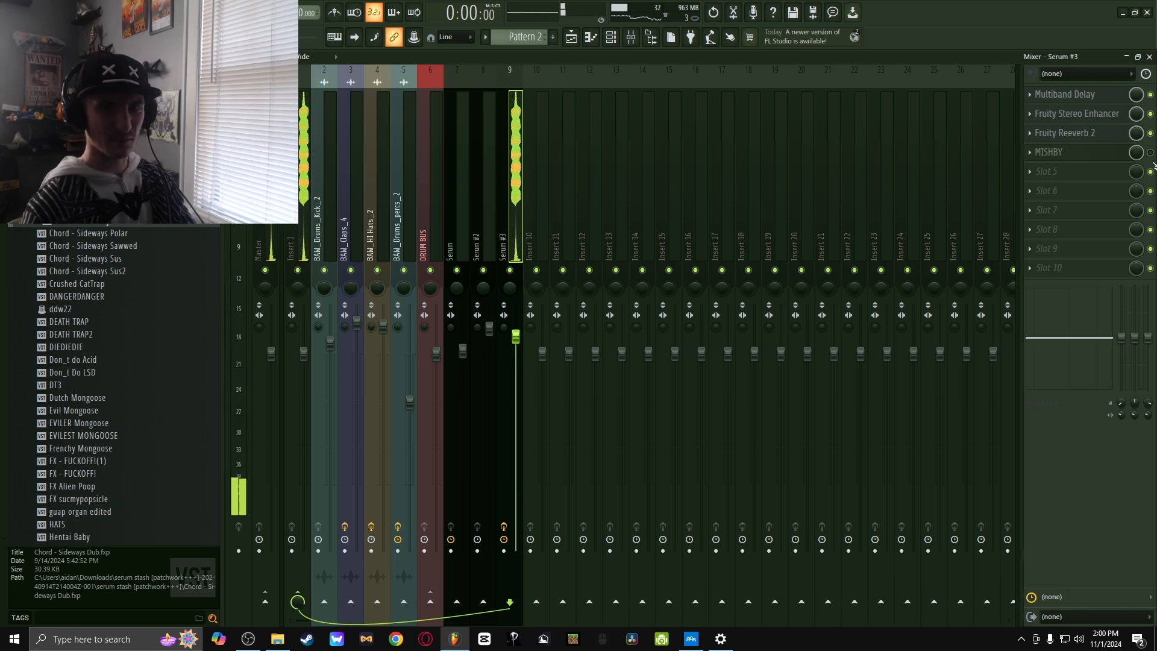
Enable the MISHBY effect on the Serum #3 mixer track, start playback and close the mixer.
left_click(1150, 152)
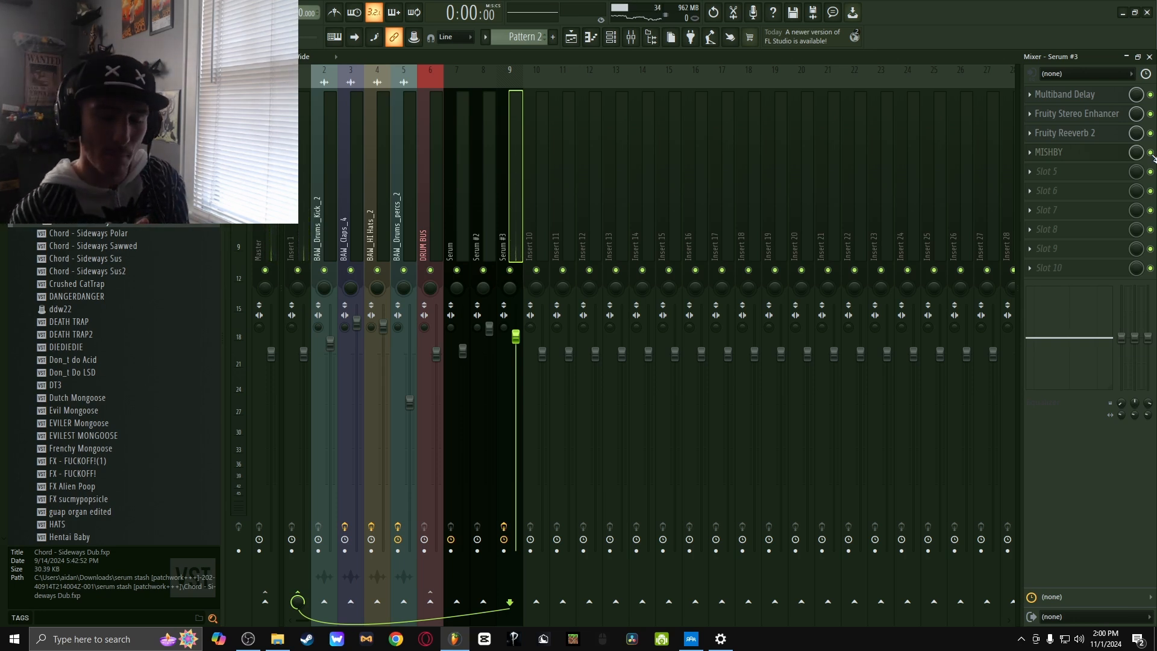
key("space")
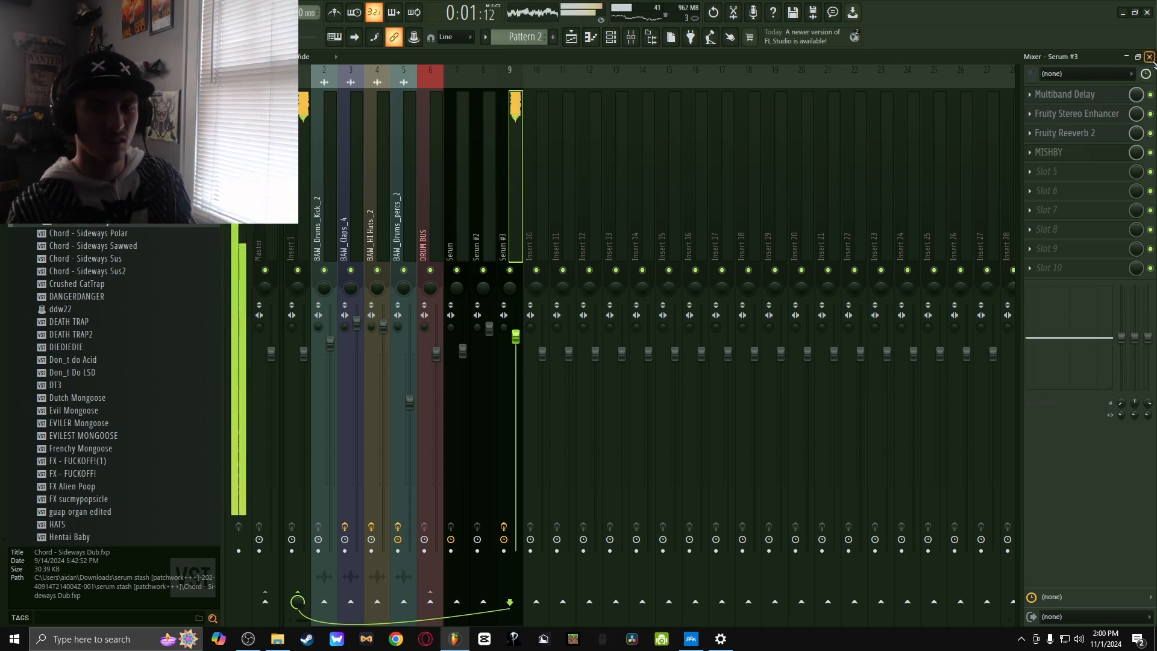
left_click(1150, 56)
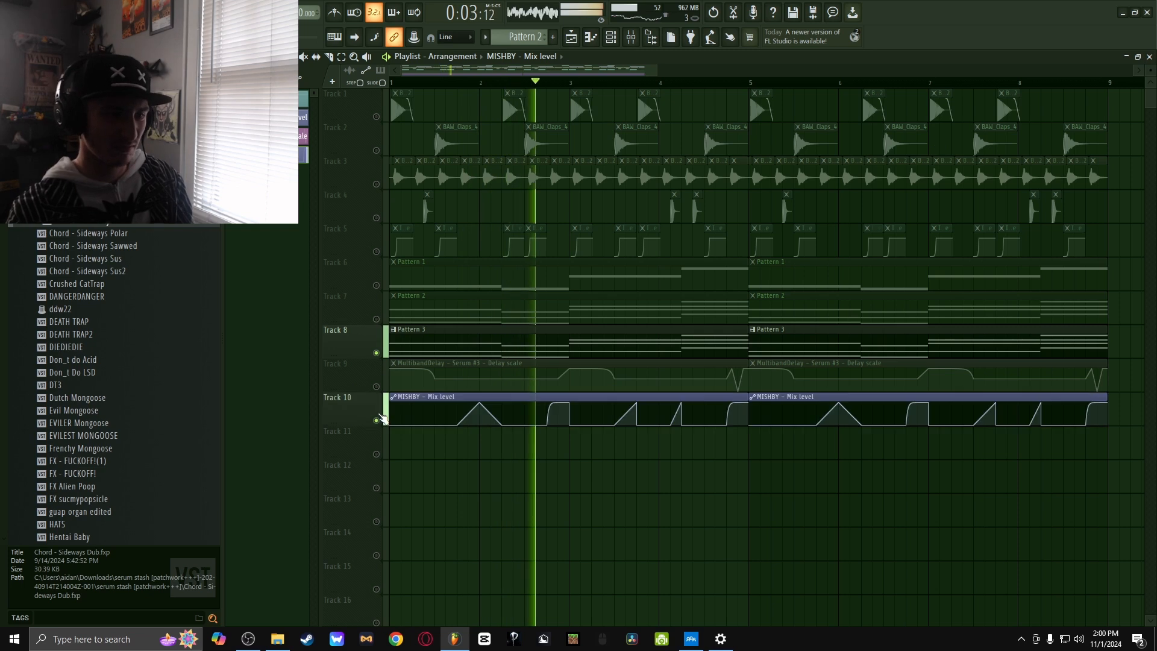
Unmute the Track 9 Delay scale automation during playback, stop, and restore all playlist tracks from solo.
left_click(376, 386)
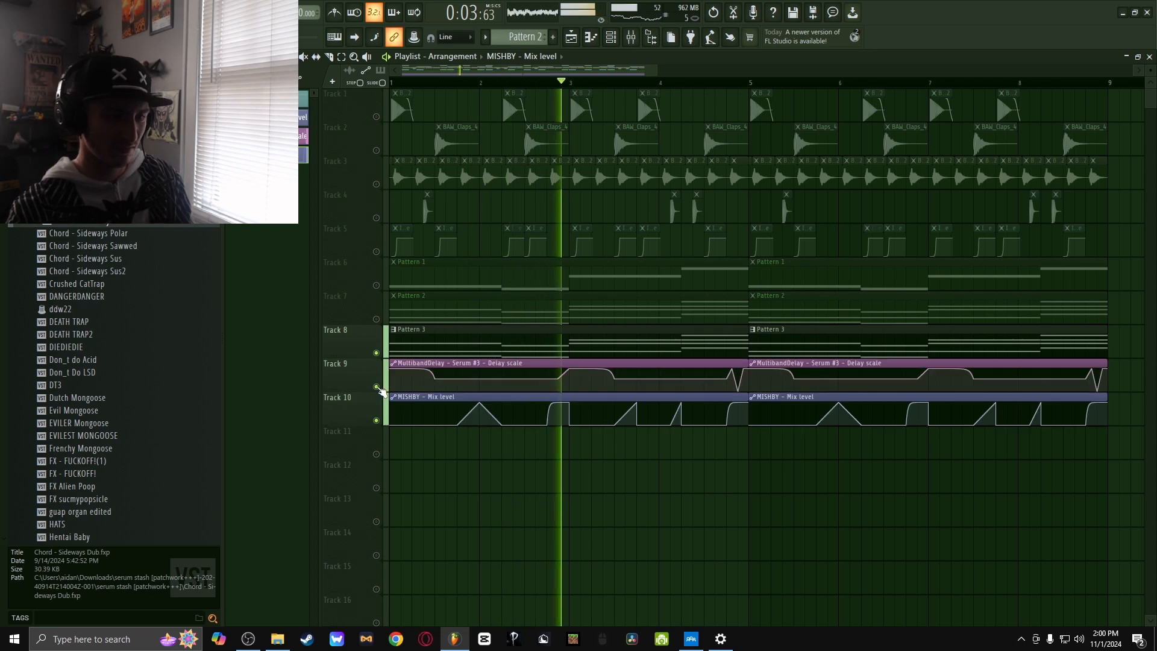
key("space")
left_click(376, 420, "ctrl")
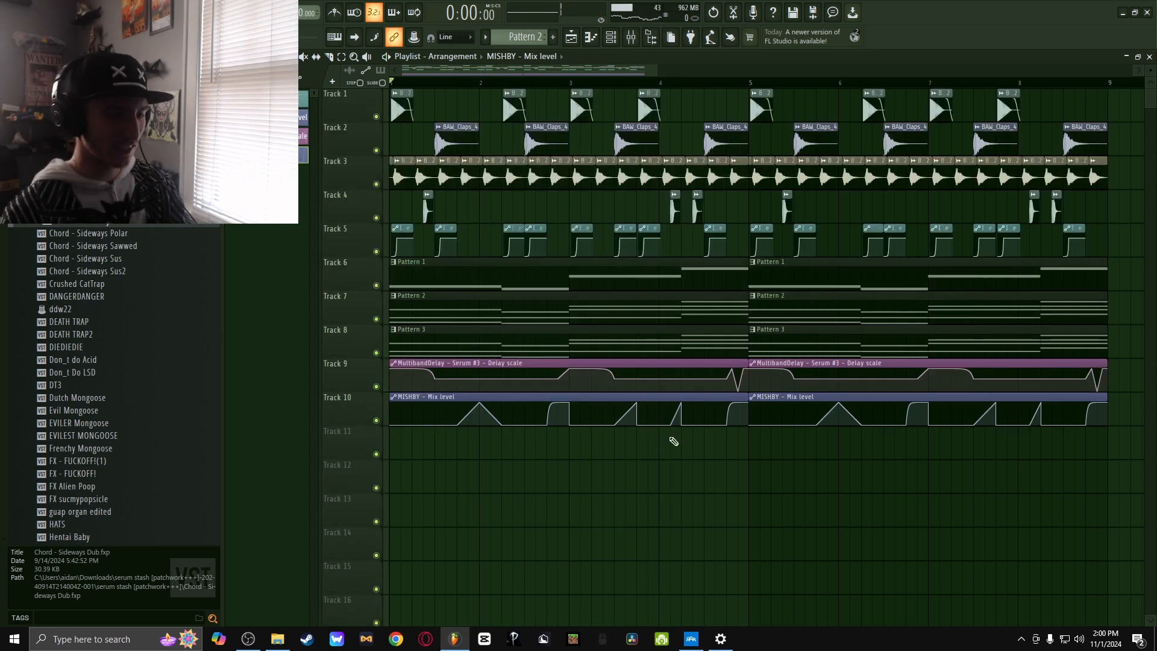
Duplicate the full eight-bar arrangement to start at bar 9, and delete the original clips in bars 1 to 8.
left_click_drag(1097, 453, 390, 90)
key("ctrl+b")
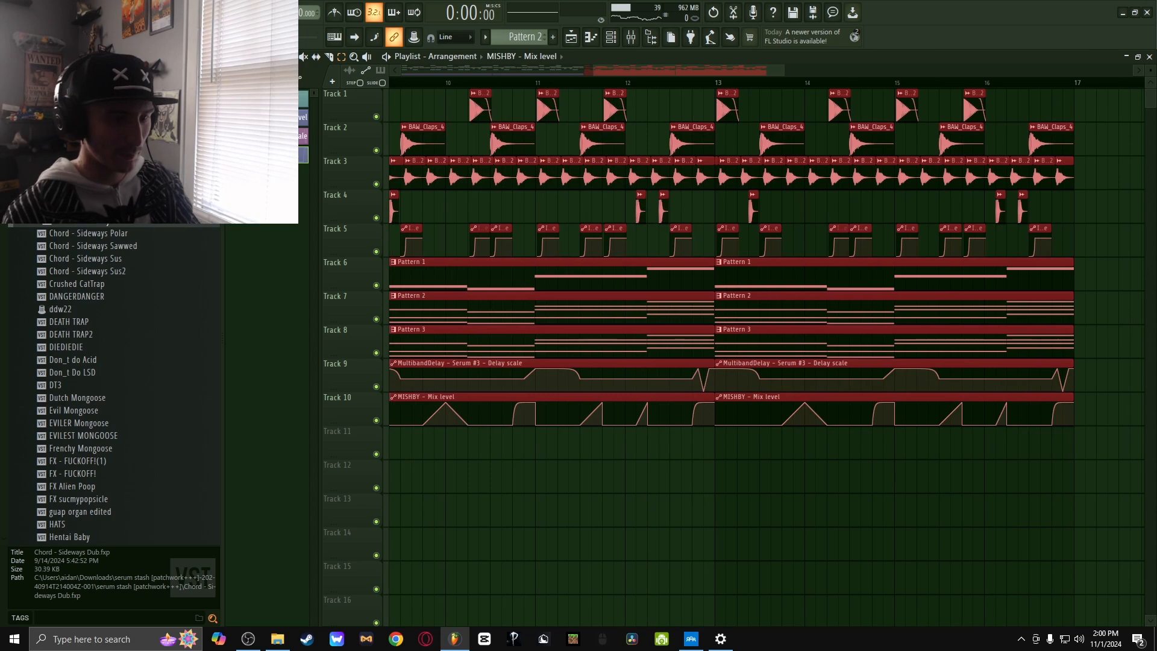
left_click_drag(595, 71, 402, 71)
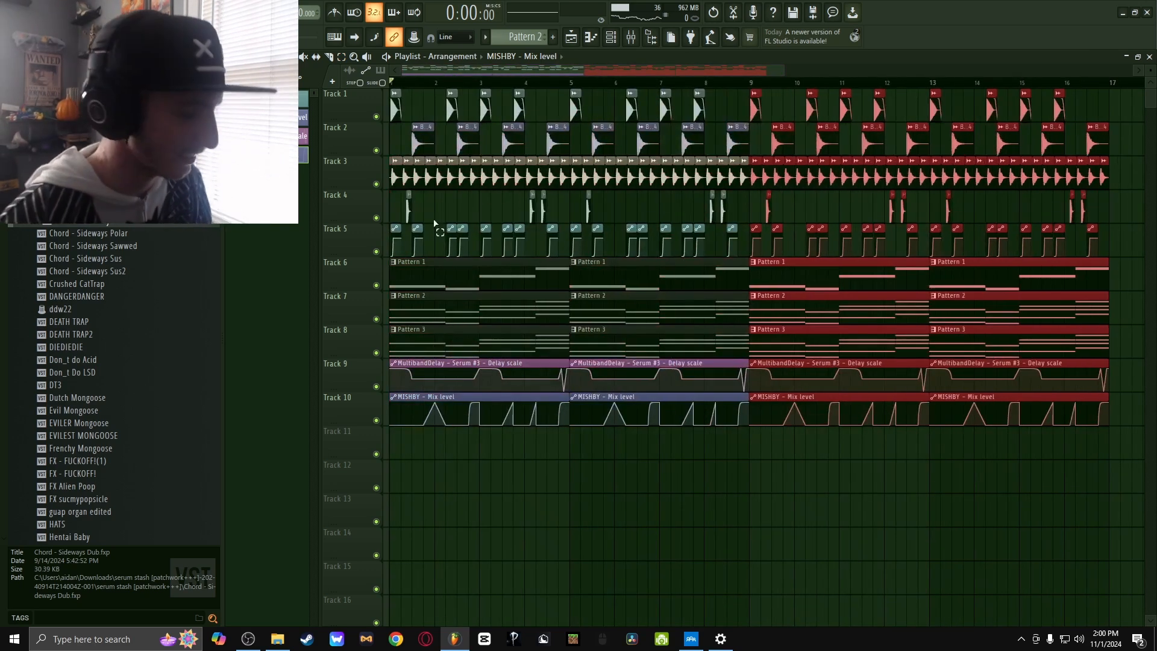
left_click_drag(746, 118, 259, 431)
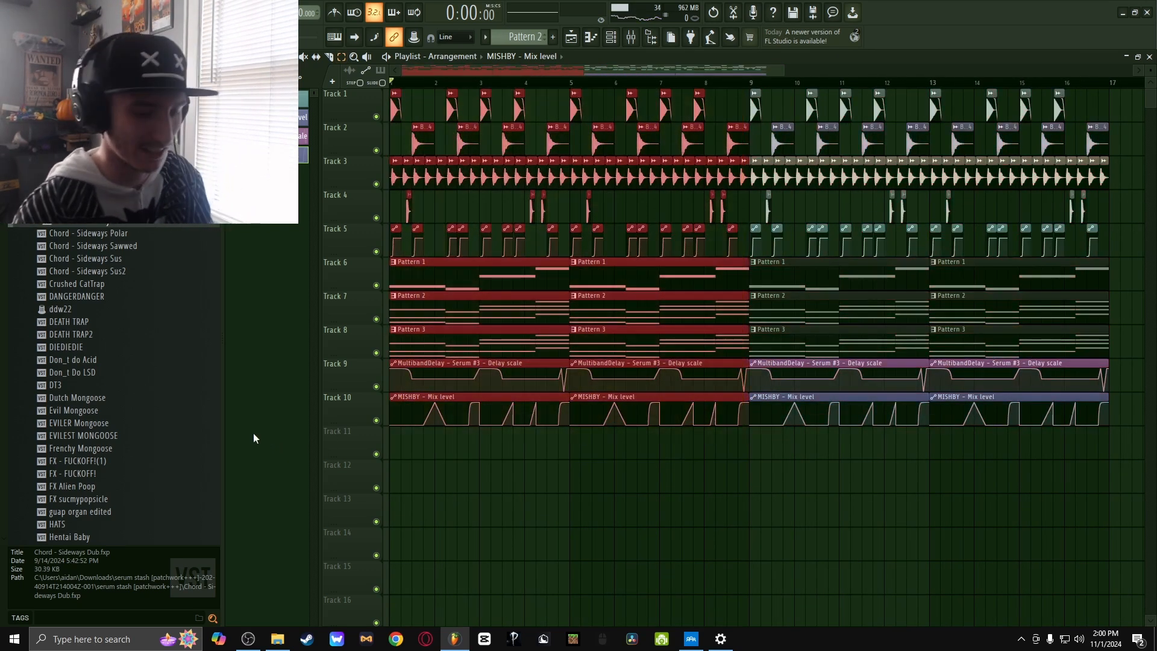
key("Delete")
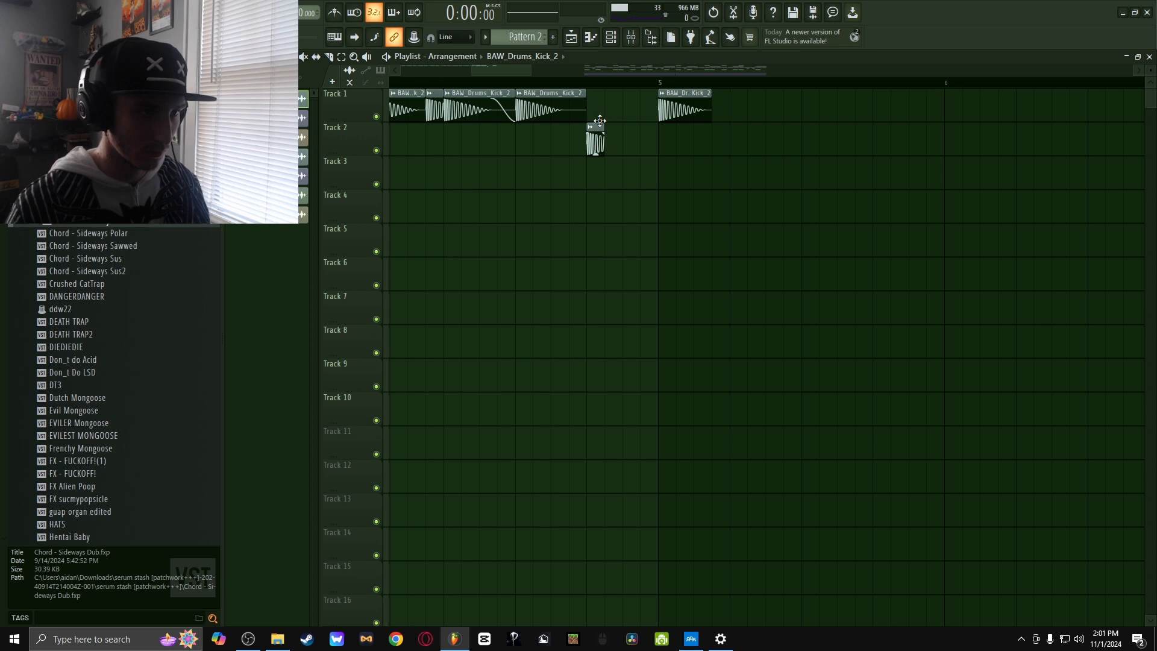
Repeat the short kick slice on Track 1 to form a four-hit roll leading into bar 5, and select the slices.
key("ctrl+b")
key("ctrl+b")
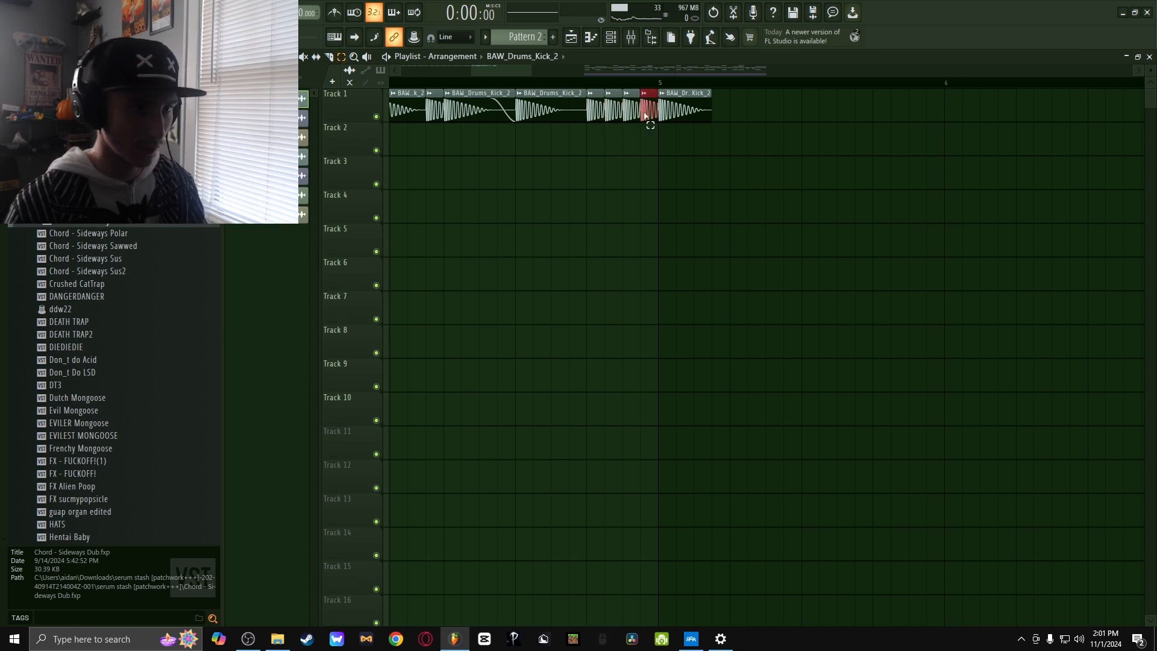
left_click_drag(645, 115, 601, 120)
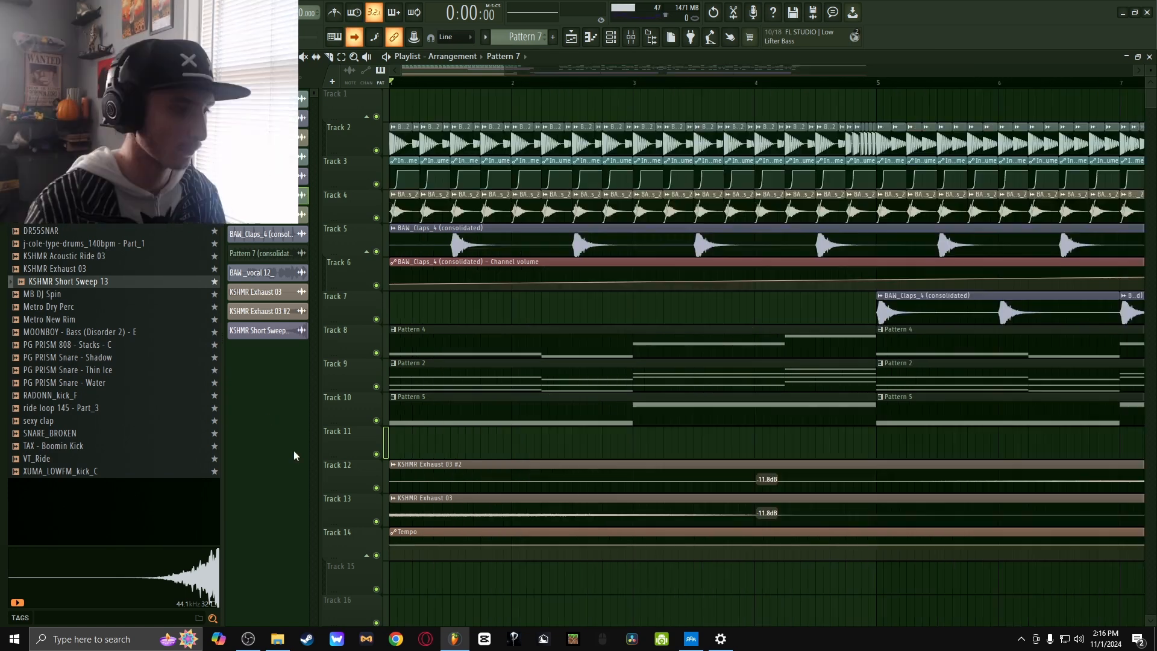
Play the finished arrangement from the start through the closing KSHMR Exhaust 03 clip, stop, and view the whole playlist.
key("space")
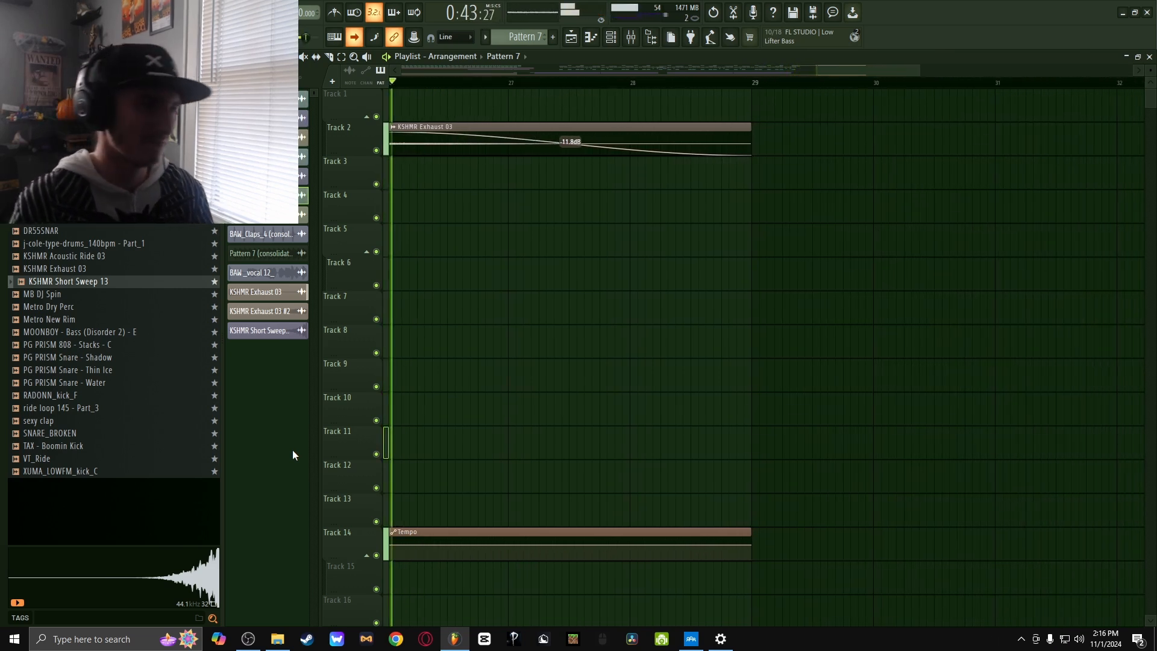
key("space")
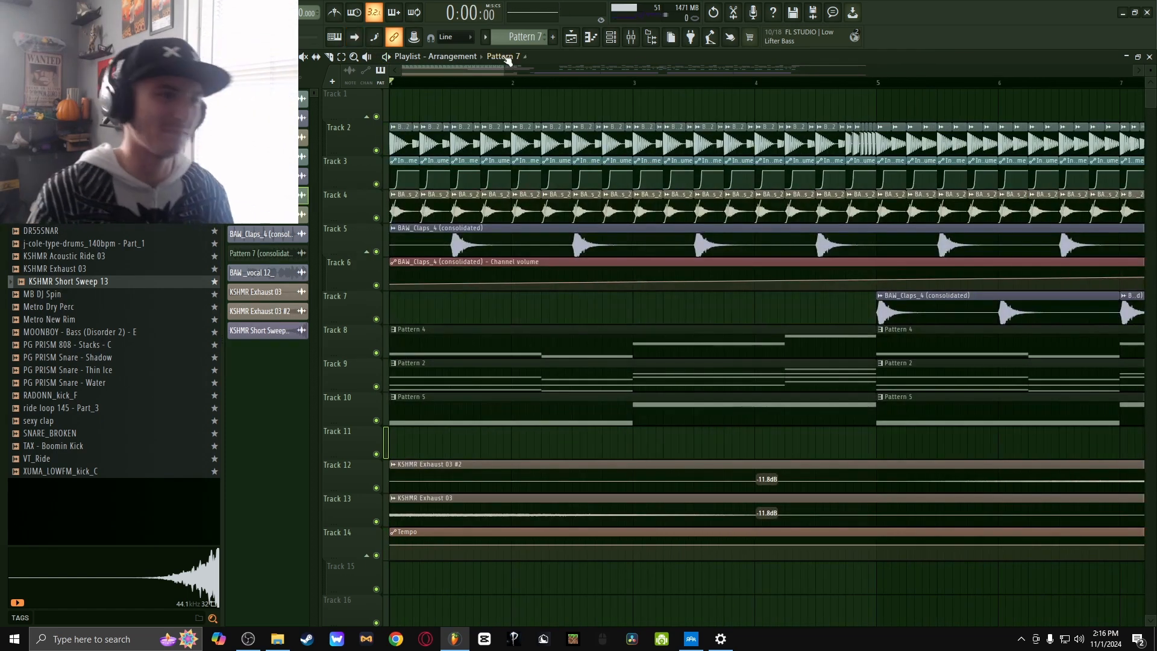
scroll(915, 149, "down", 5)
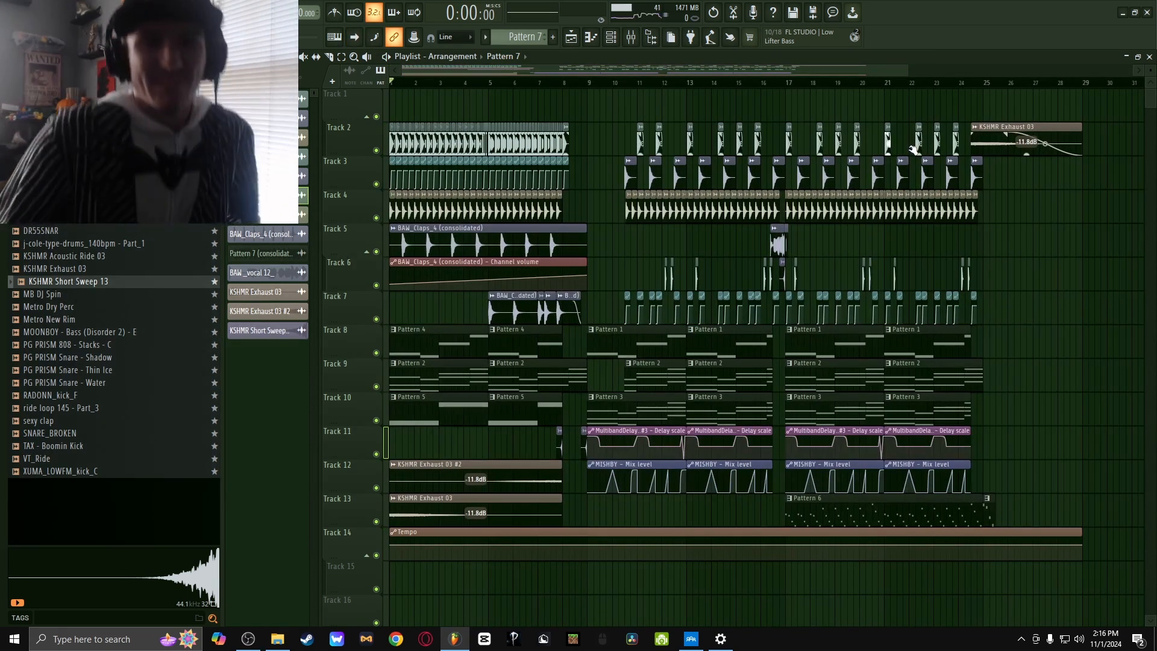